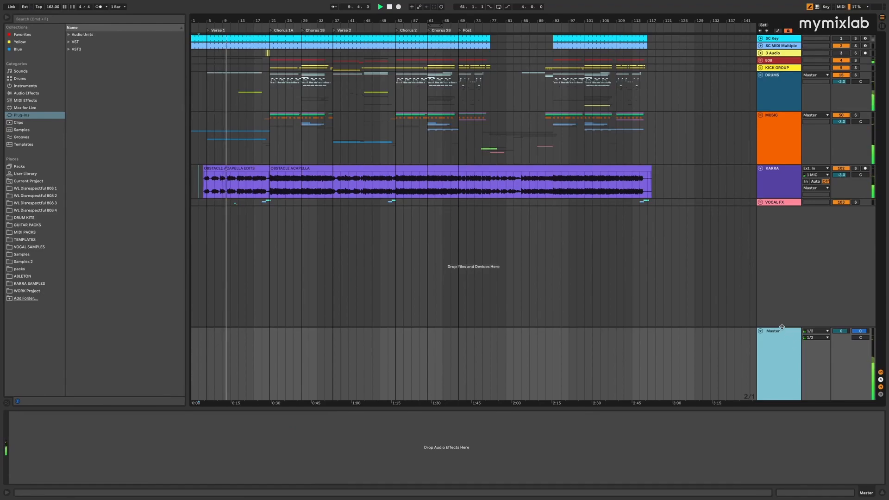
Enlarge the Master track and look through the Plugin Alliance folder of the local VST plug-ins
{"action": "left_click_drag", "start_coordinate": [782, 327], "coordinate": [783, 320]}
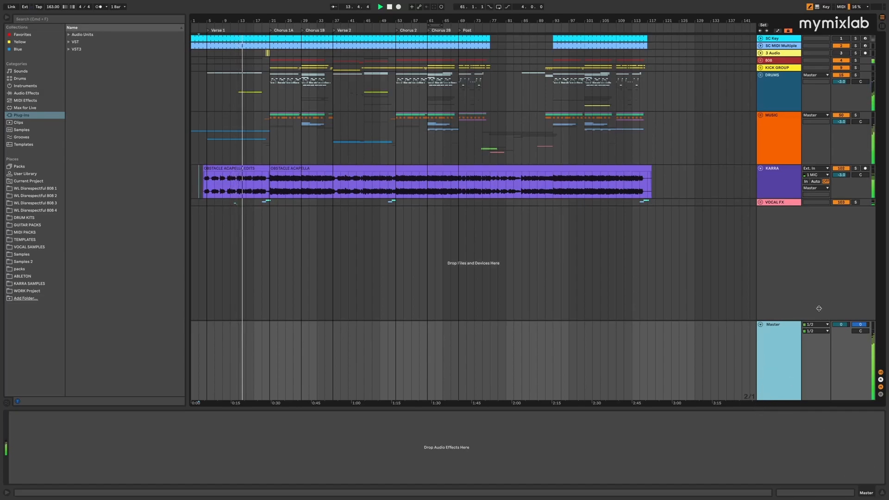
{"action": "left_click", "coordinate": [68, 42]}
{"action": "left_click", "coordinate": [73, 57]}
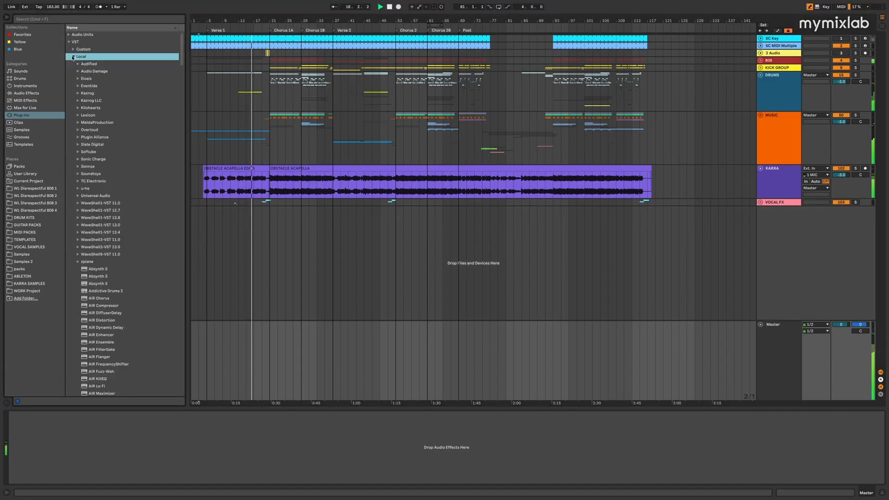
{"action": "left_click", "coordinate": [78, 138]}
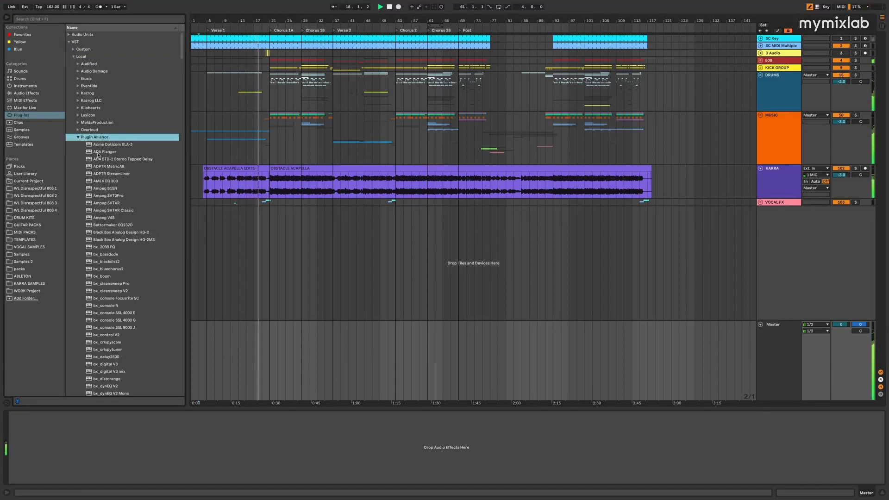
{"action": "scroll", "coordinate": [97, 156], "scroll_direction": "down", "scroll_amount": 5}
{"action": "scroll", "coordinate": [97, 156], "scroll_direction": "down", "scroll_amount": 2}
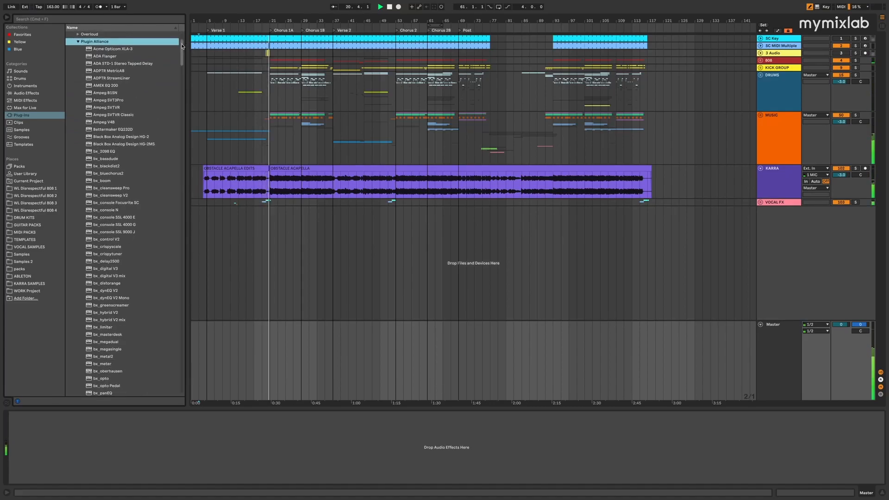
{"action": "scroll", "coordinate": [182, 46], "scroll_direction": "down", "scroll_amount": 1}
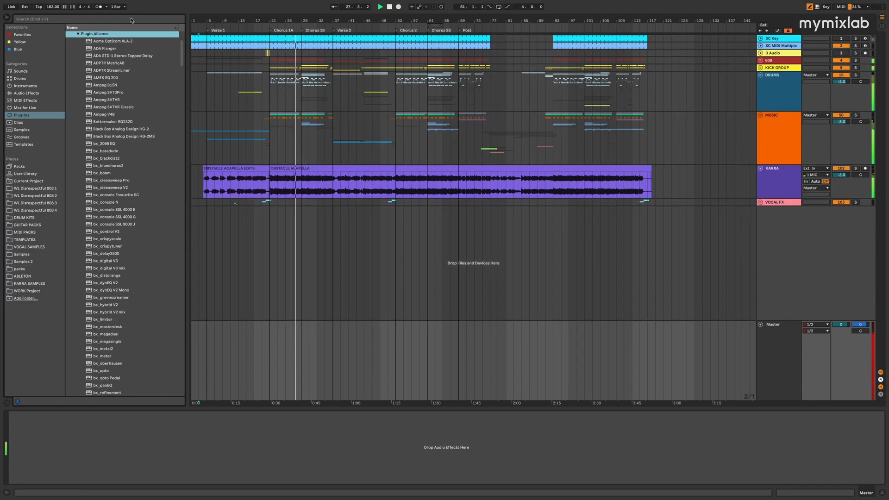
Search the plug-ins for "hawke", load SPL HawkEye onto the Master track and clear the search
{"action": "key", "text": "super+f"}
{"action": "type", "text": "hawke"}
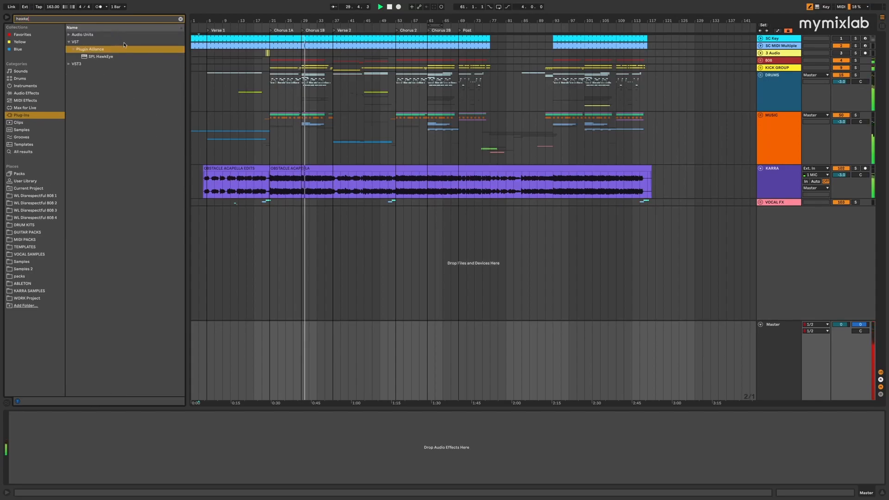
{"action": "left_click", "coordinate": [98, 57]}
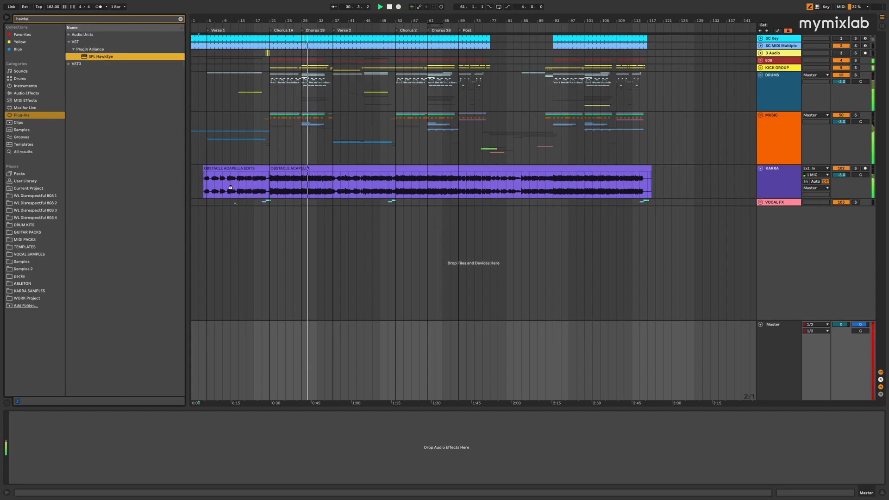
{"action": "key", "text": "Return"}
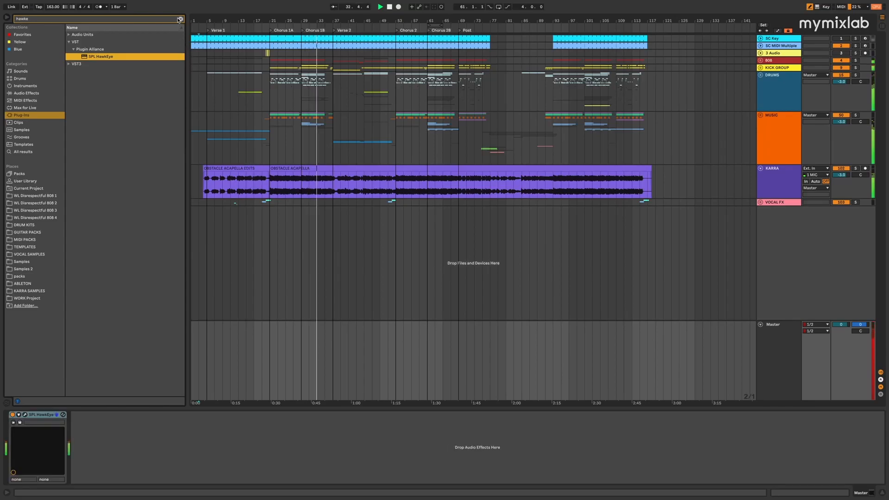
{"action": "key", "text": "Escape"}
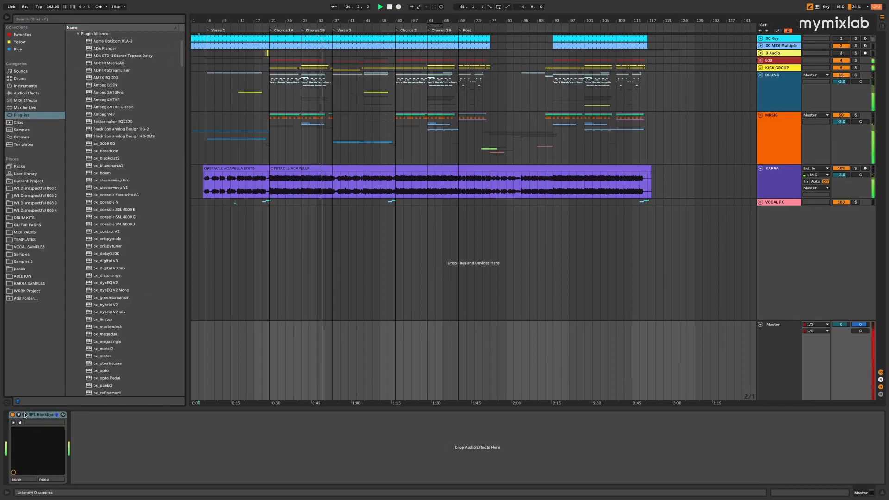
Open the SPL HawkEye analyzer, switch its spectrum to the 1/3 Octave view and check the mix from Chorus 1A
{"action": "left_click", "coordinate": [26, 414]}
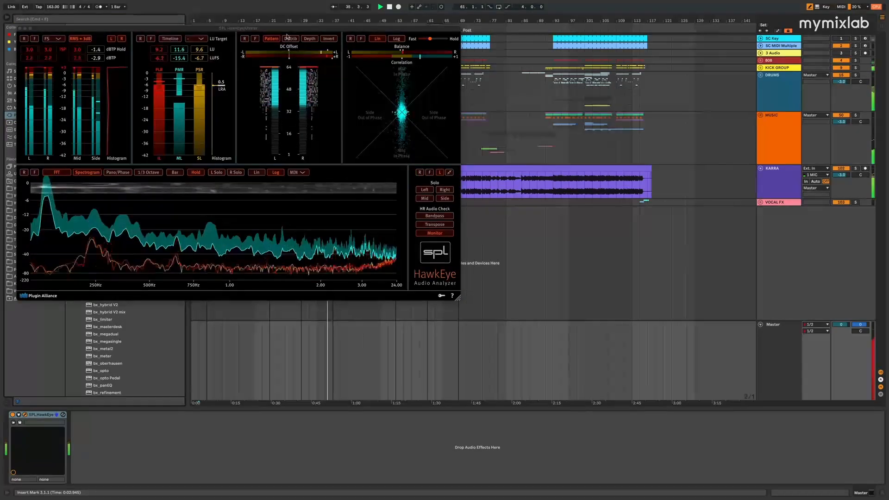
{"action": "left_click_drag", "start_coordinate": [285, 28], "coordinate": [448, 165]}
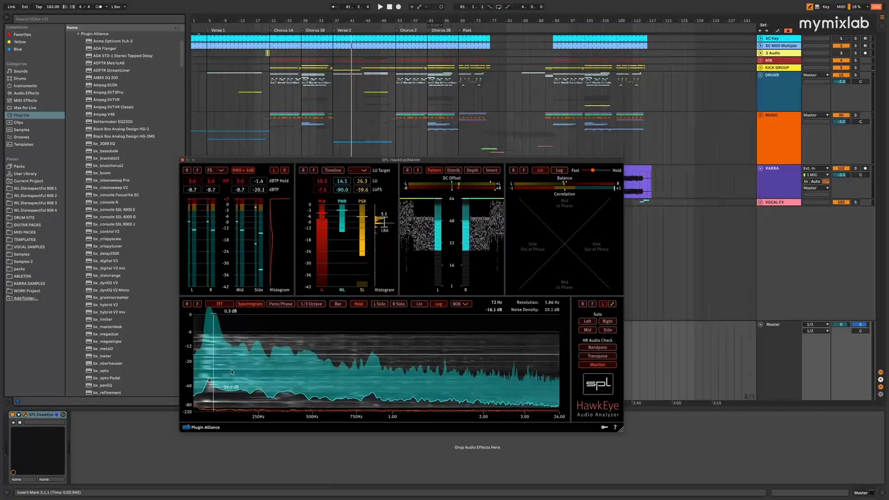
{"action": "left_click", "coordinate": [311, 303]}
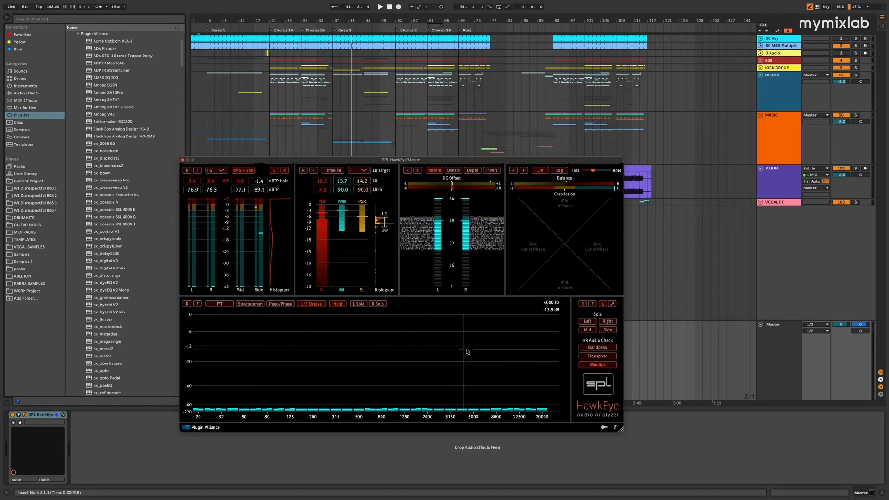
{"action": "left_click", "coordinate": [270, 87]}
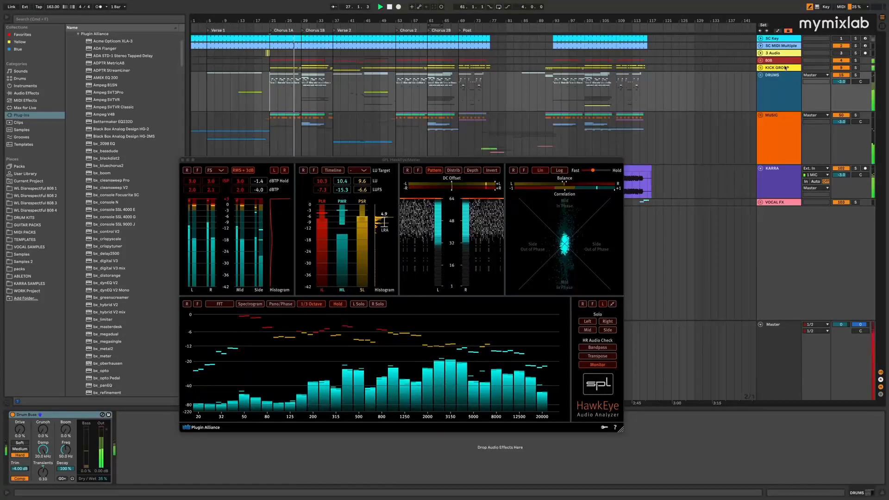
Select all tracks and lower their volume together to -10.0 dB
{"action": "left_click", "coordinate": [783, 82]}
{"action": "key", "text": "super+a"}
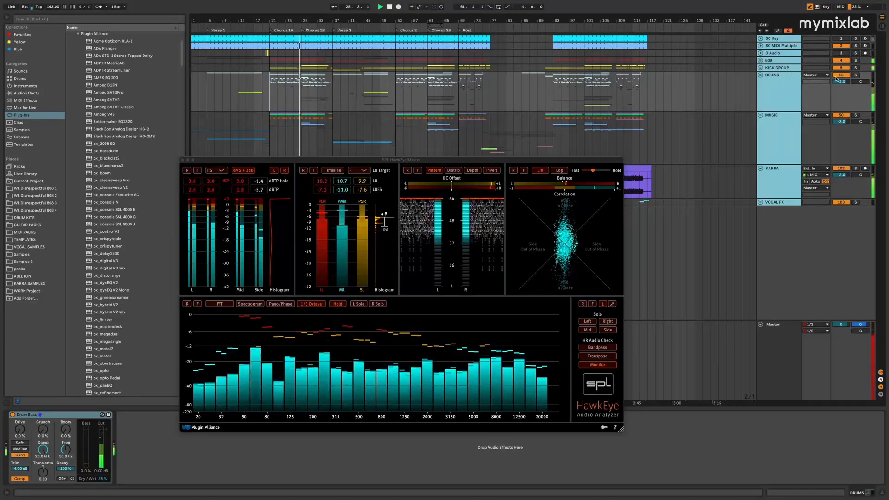
{"action": "left_click_drag", "start_coordinate": [841, 81], "coordinate": [842, 114]}
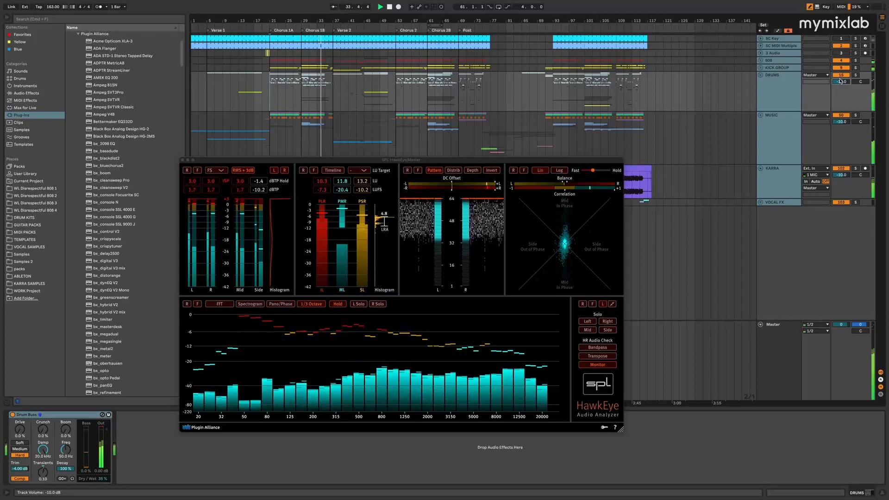
{"action": "key", "text": "super+z"}
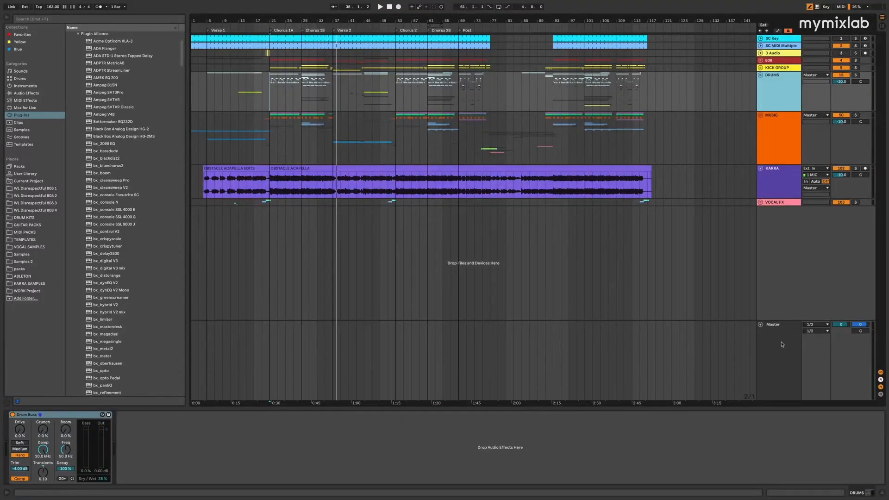
Load the bx_digital V3 equalizer onto the Master track after SPL HawkEye
{"action": "left_click", "coordinate": [784, 344]}
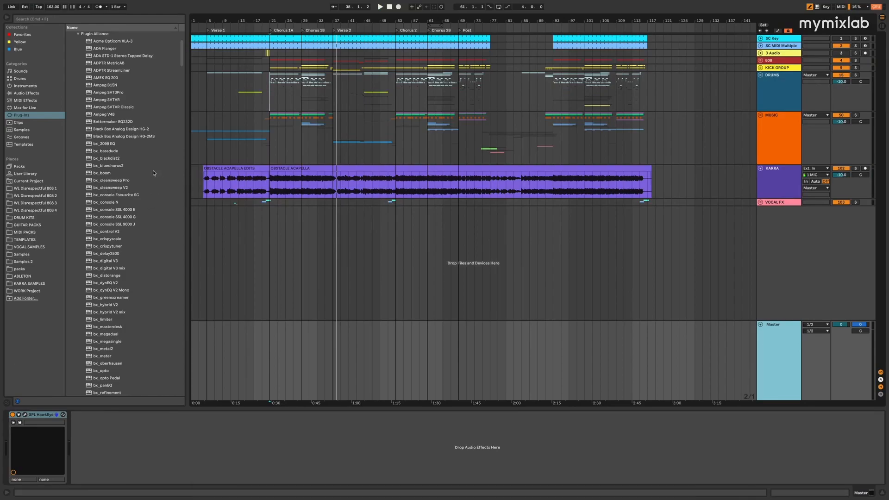
{"action": "left_click", "coordinate": [110, 232]}
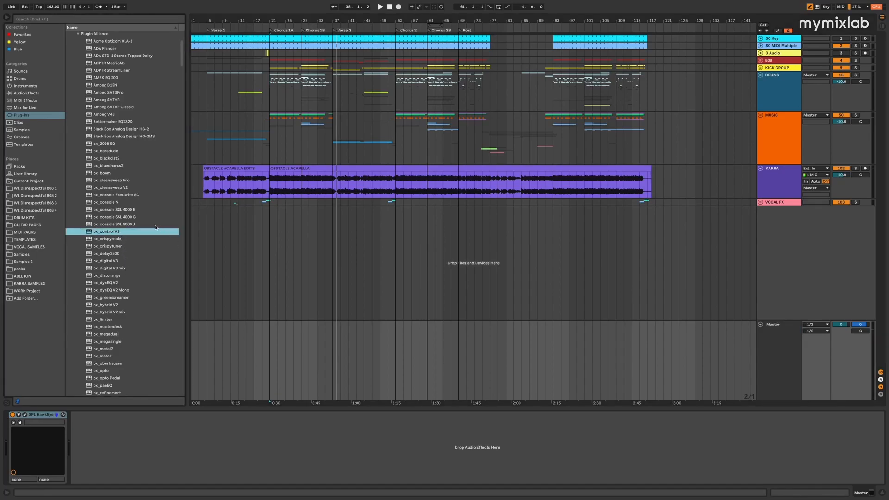
{"action": "left_click", "coordinate": [91, 262]}
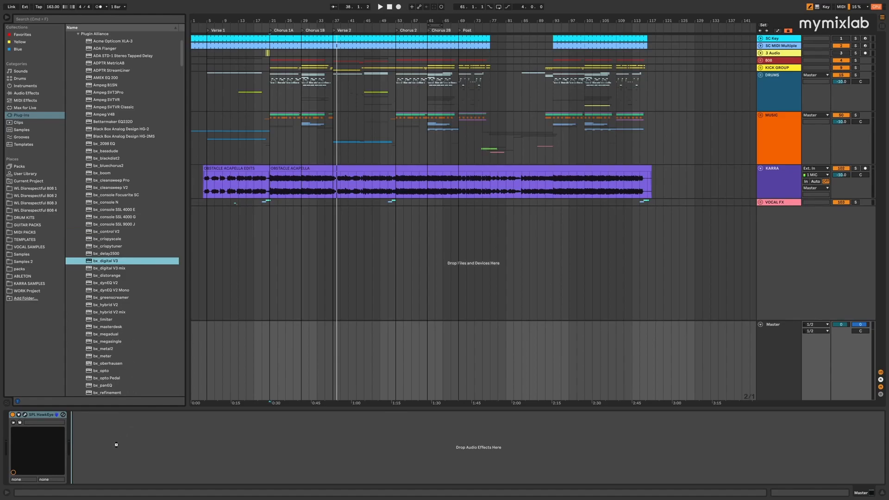
{"action": "left_click_drag", "start_coordinate": [117, 445], "coordinate": [117, 444]}
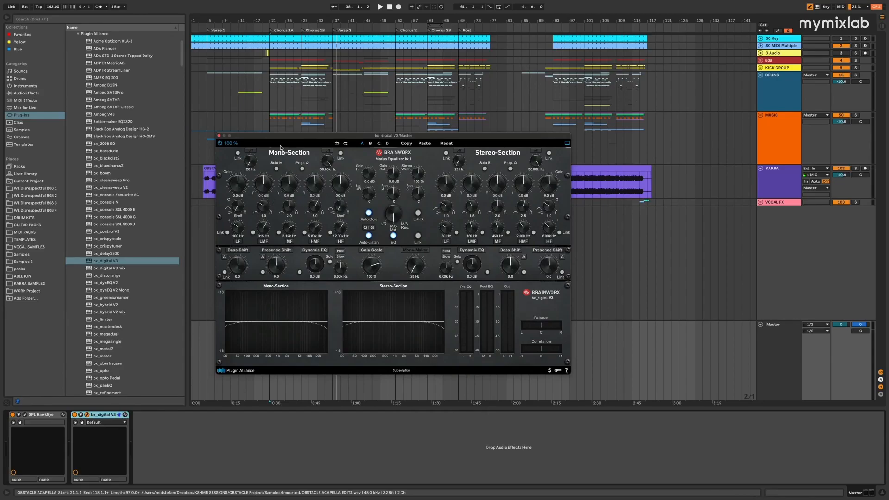
Move the bx_digital V3 window below the vocal clips and loop 32 bars starting at bar 5
{"action": "left_click_drag", "start_coordinate": [277, 137], "coordinate": [338, 194]}
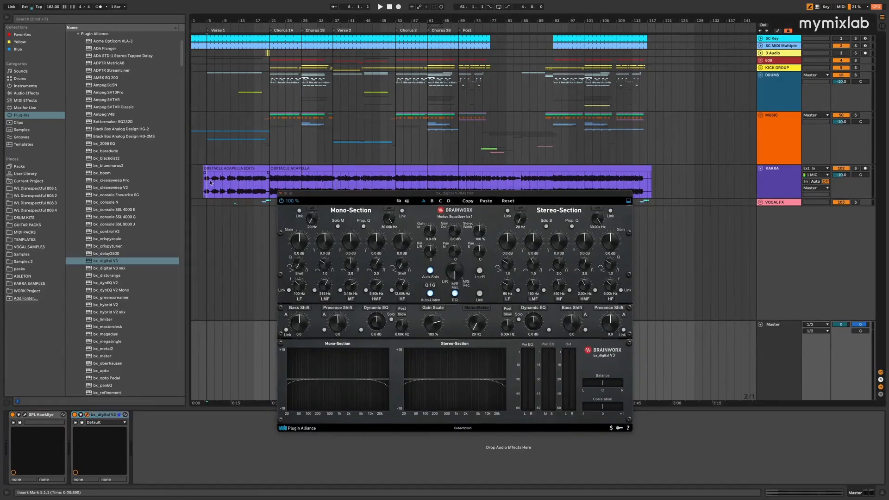
{"action": "left_click_drag", "start_coordinate": [206, 181], "coordinate": [278, 181]}
{"action": "key", "text": "super+l"}
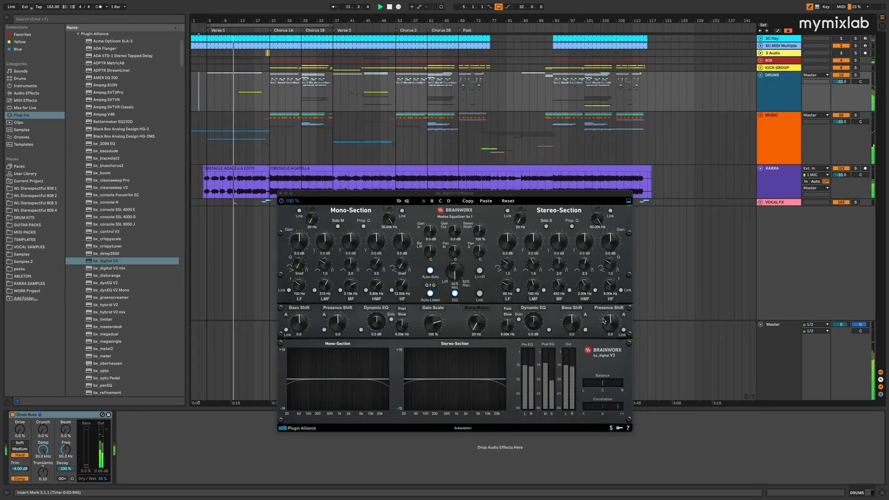
Set the Stereo-Section Presence Shift to -1.7 and the Mono-Section Presence Shift to +1.9
{"action": "mouse_move", "coordinate": [611, 323]}
{"action": "left_mouse_down"}
{"action": "mouse_move", "coordinate": [613, 313]}
{"action": "mouse_move", "coordinate": [610, 325]}
{"action": "left_mouse_up"}
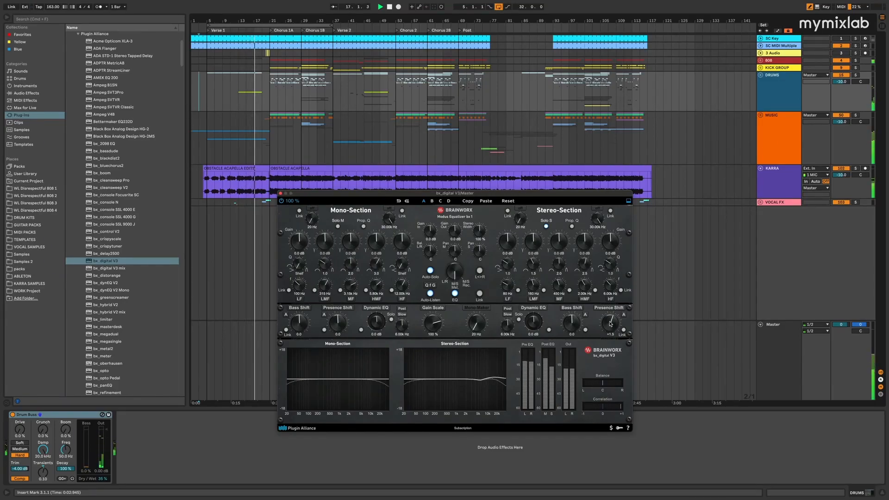
{"action": "mouse_move", "coordinate": [611, 325]}
{"action": "left_mouse_down"}
{"action": "mouse_move", "coordinate": [607, 310]}
{"action": "mouse_move", "coordinate": [619, 329]}
{"action": "left_mouse_up"}
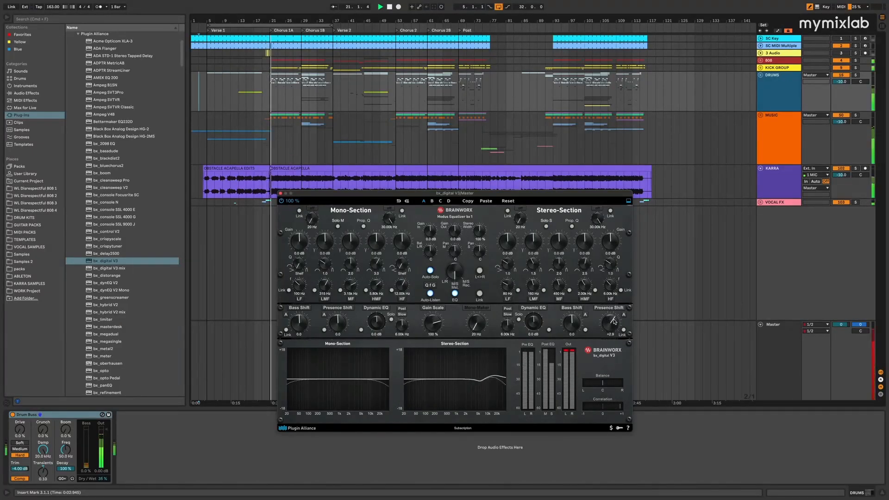
{"action": "left_click_drag", "start_coordinate": [609, 322], "coordinate": [611, 327]}
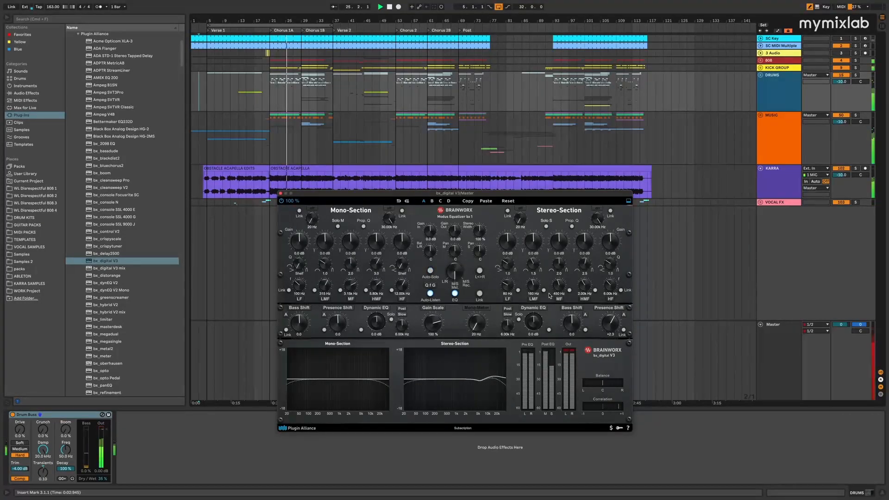
{"action": "mouse_move", "coordinate": [609, 315]}
{"action": "left_mouse_down"}
{"action": "mouse_move", "coordinate": [616, 294]}
{"action": "mouse_move", "coordinate": [612, 359]}
{"action": "mouse_move", "coordinate": [614, 293]}
{"action": "mouse_move", "coordinate": [605, 327]}
{"action": "left_mouse_up"}
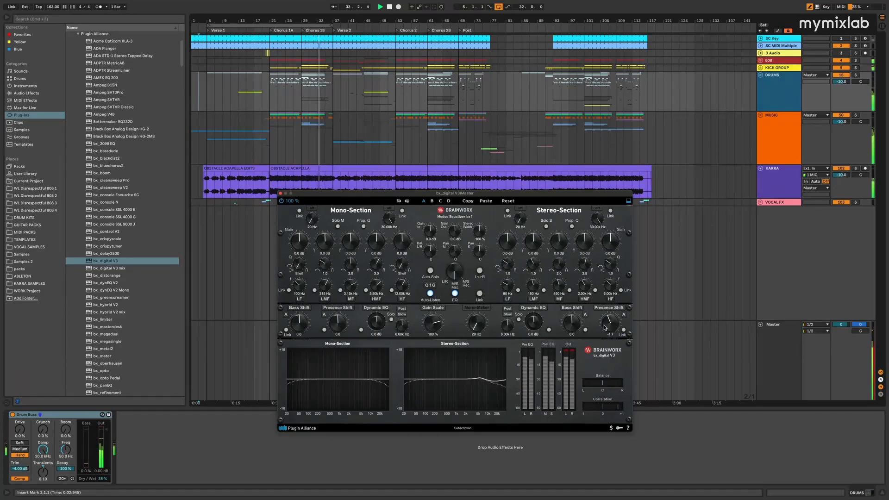
{"action": "left_click_drag", "start_coordinate": [345, 319], "coordinate": [343, 316]}
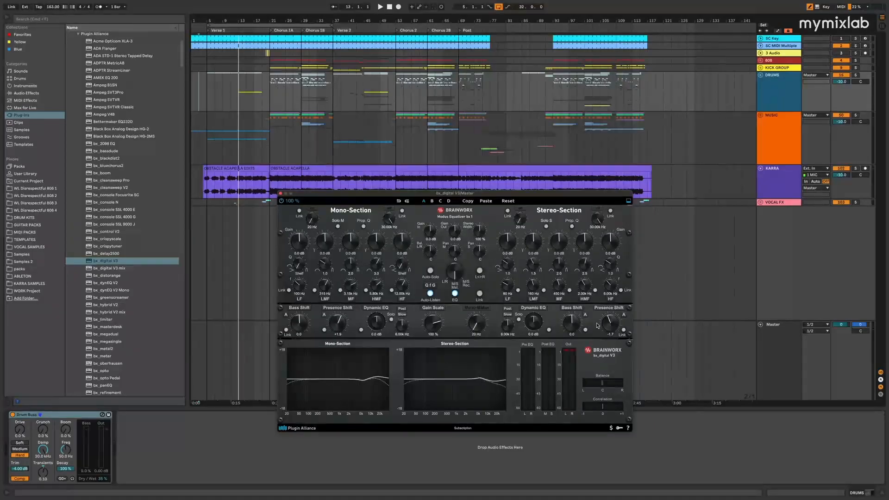
Play from Chorus 1A, set Bass Shift to +1.3 in the Mono-Section and -1.2 in the Stereo-Section, and compare against bypass
{"action": "left_click", "coordinate": [274, 180]}
{"action": "key", "text": "space"}
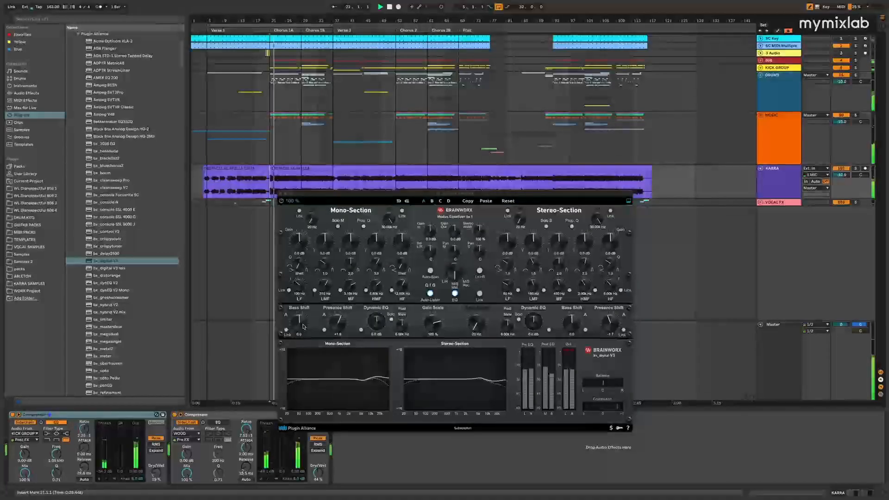
{"action": "mouse_move", "coordinate": [304, 326]}
{"action": "left_mouse_down"}
{"action": "mouse_move", "coordinate": [302, 315]}
{"action": "mouse_move", "coordinate": [304, 324]}
{"action": "left_mouse_up"}
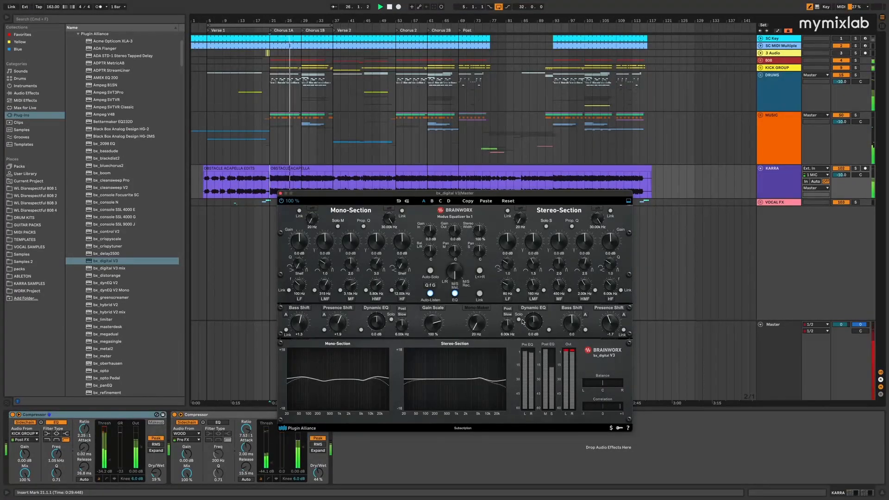
{"action": "left_click_drag", "start_coordinate": [565, 322], "coordinate": [565, 325]}
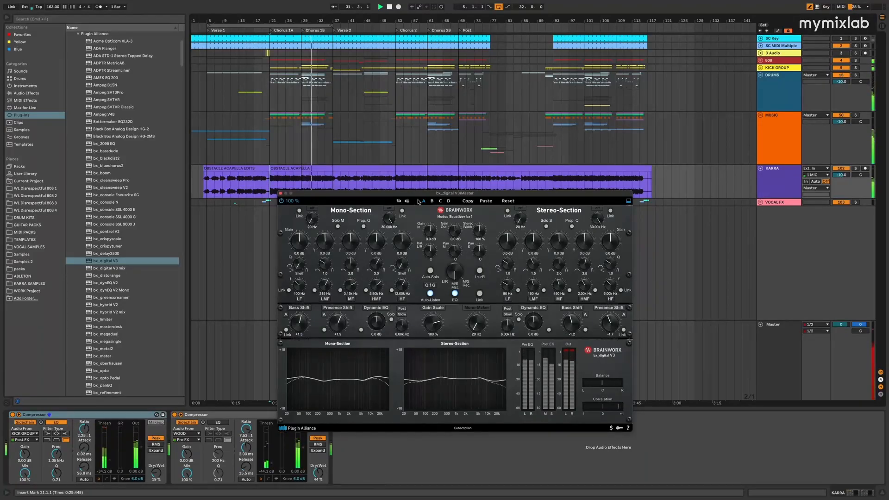
{"action": "left_click", "coordinate": [282, 201]}
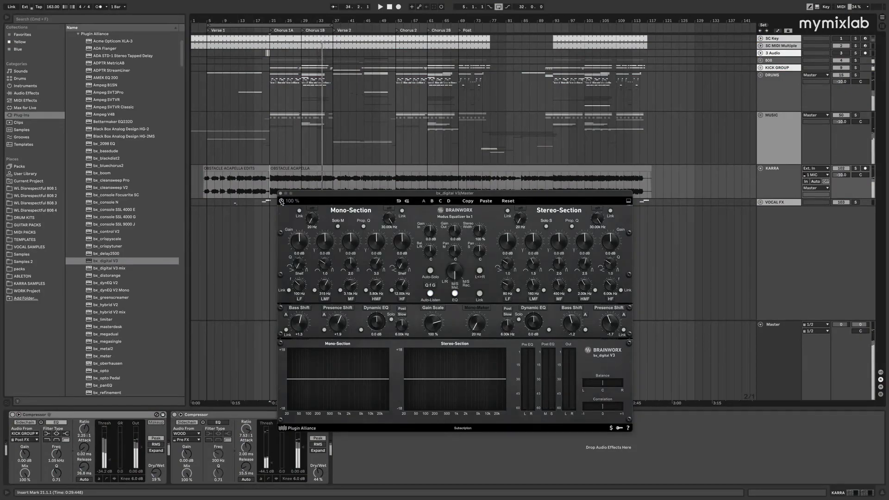
{"action": "left_click", "coordinate": [282, 201]}
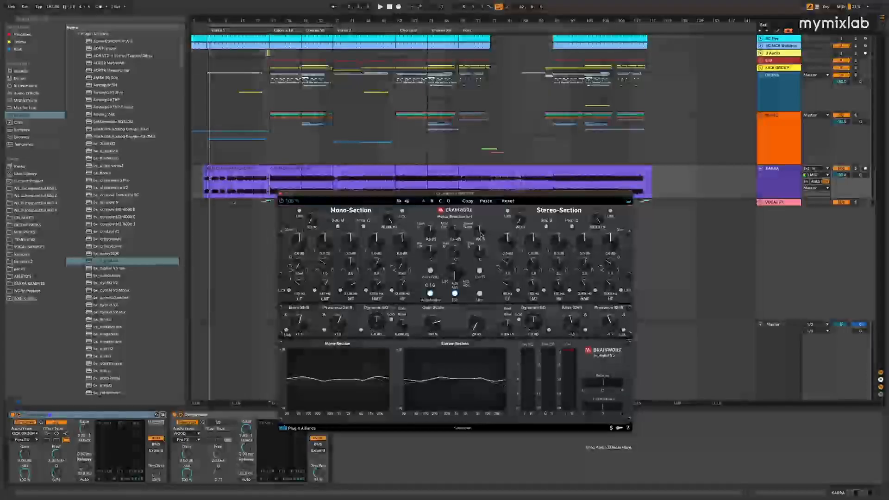
Try extreme Stereo Width settings in bx_digital V3 and settle on 115 %
{"action": "left_click_drag", "start_coordinate": [481, 234], "coordinate": [482, 232]}
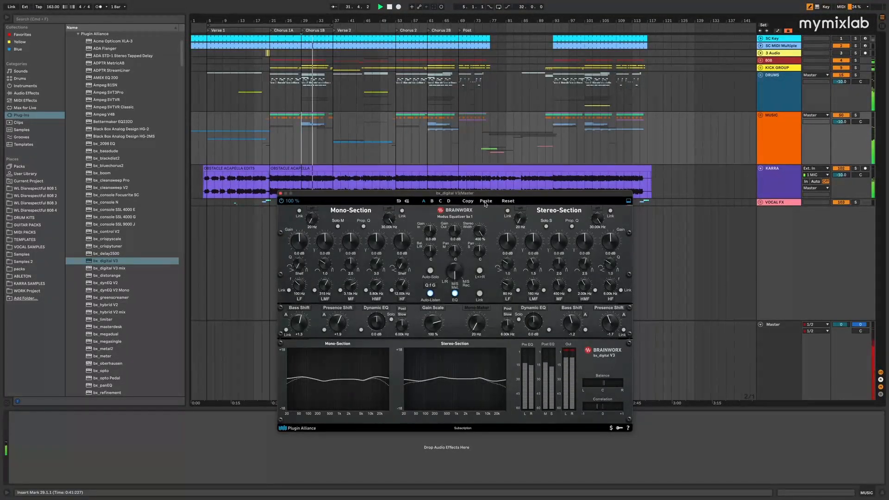
{"action": "left_click_drag", "start_coordinate": [485, 211], "coordinate": [480, 227]}
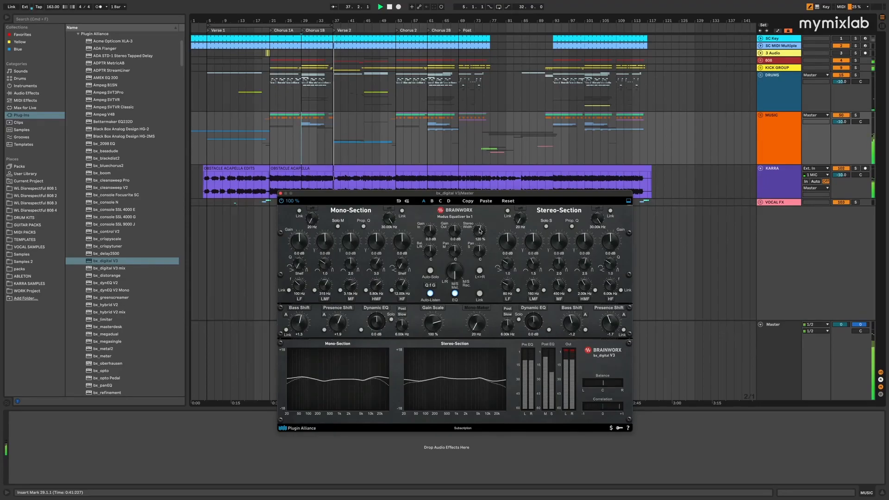
{"action": "left_click_drag", "start_coordinate": [480, 231], "coordinate": [479, 230]}
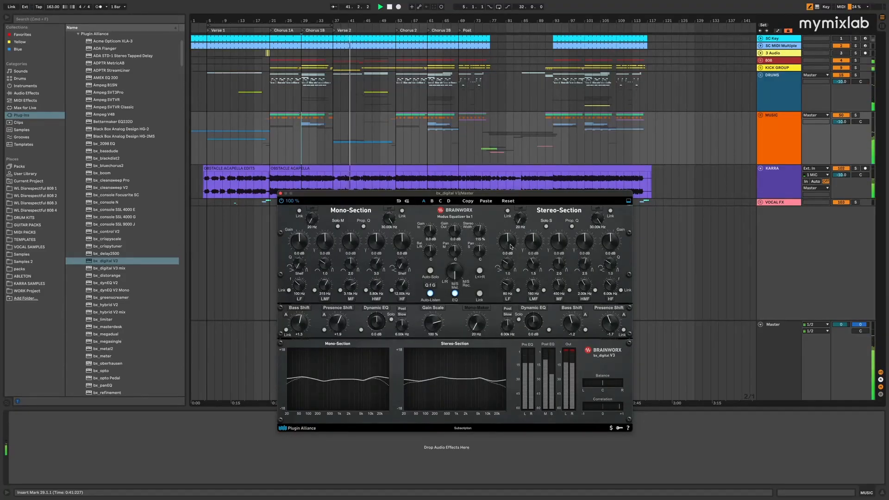
Compare the bx_digital V3 processing against bypass during playback, re-enable it, stop playback and close its window
{"action": "left_click", "coordinate": [281, 201]}
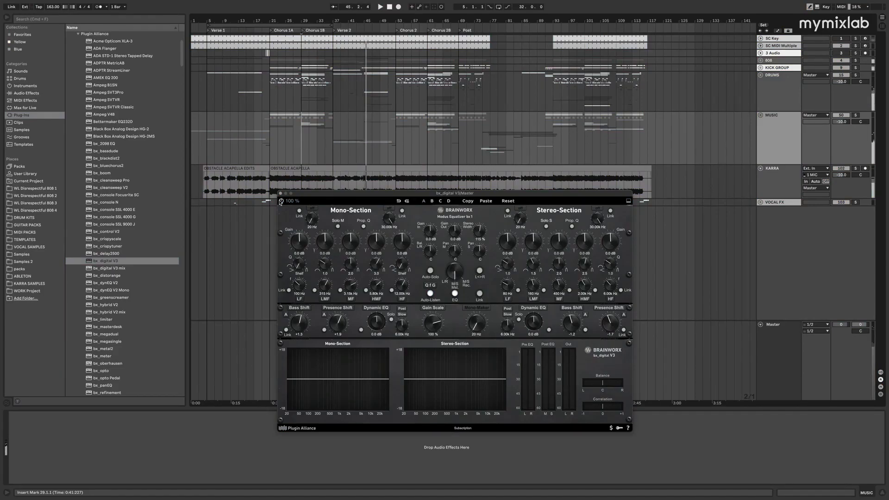
{"action": "left_click", "coordinate": [281, 201]}
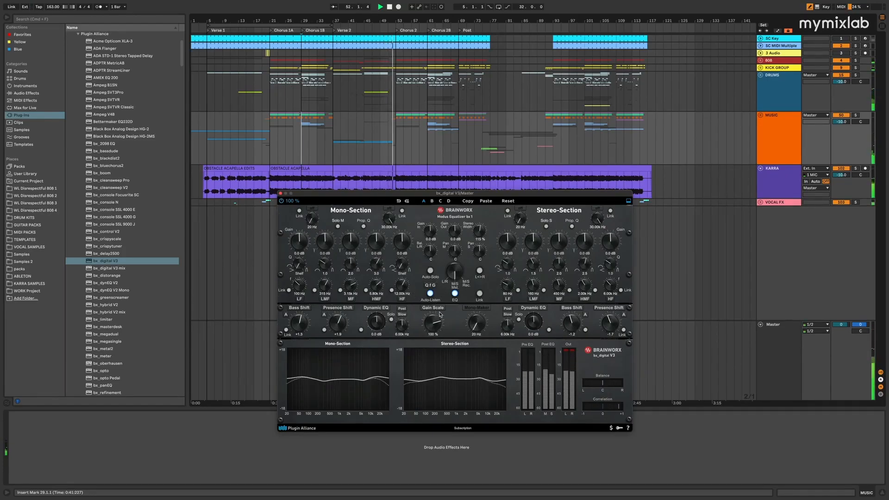
{"action": "key", "text": "space"}
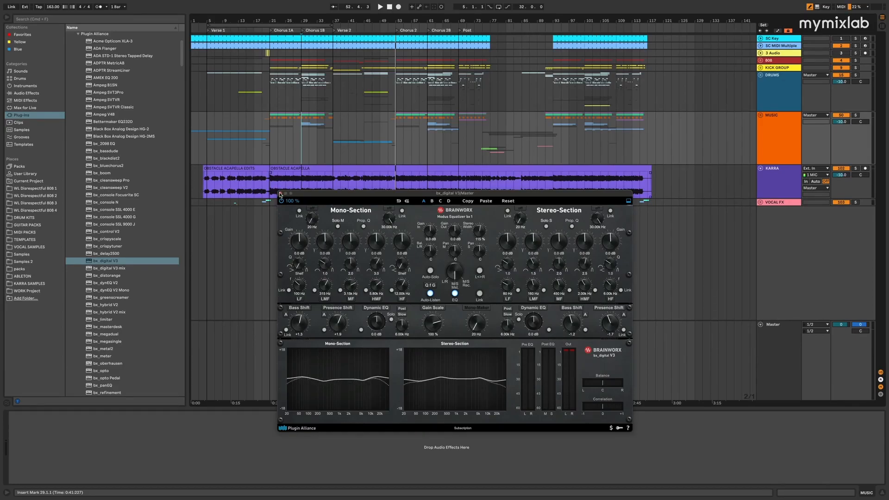
{"action": "left_click", "coordinate": [279, 194]}
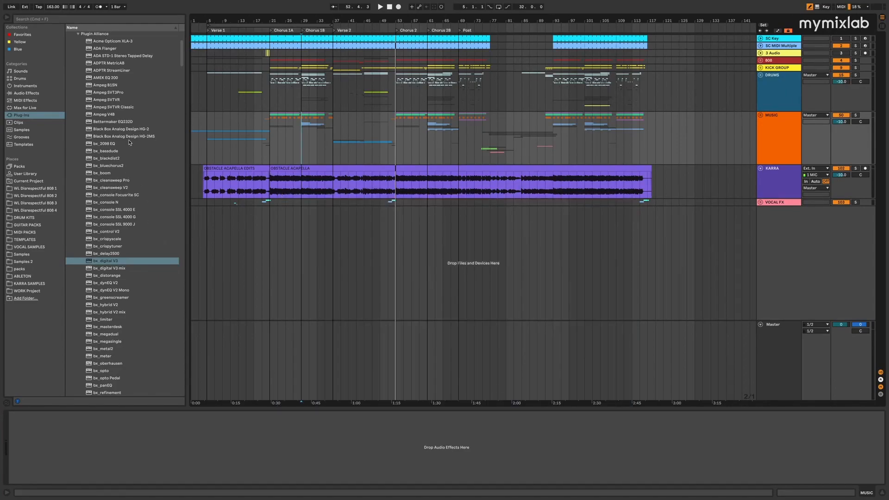
Add SPL IRON to the Master track after bx_digital V3 and move SPL HawkEye to the end of the chain
{"action": "scroll", "coordinate": [130, 143], "scroll_direction": "down", "scroll_amount": 1}
{"action": "scroll", "coordinate": [130, 152], "scroll_direction": "down", "scroll_amount": 15}
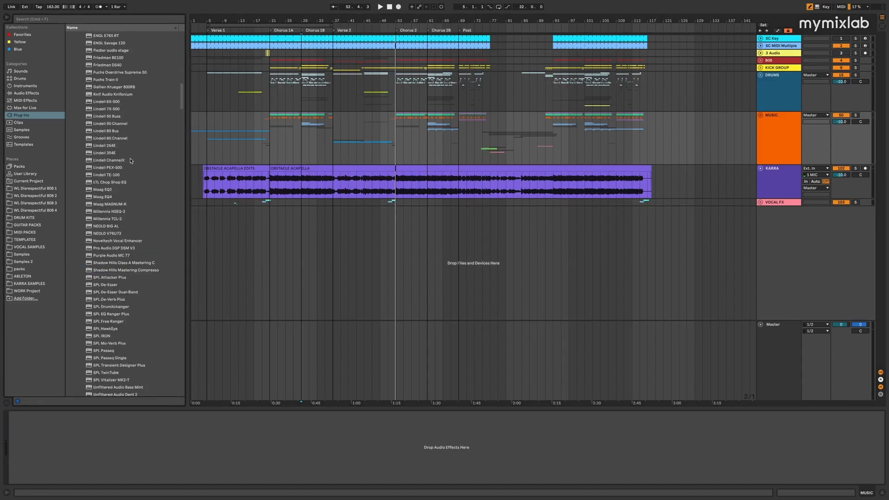
{"action": "left_click", "coordinate": [112, 218]}
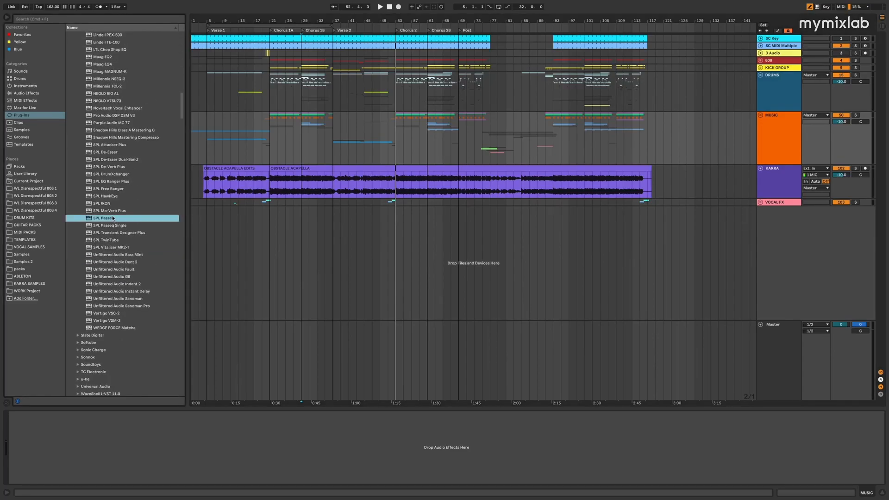
{"action": "left_click", "coordinate": [111, 203]}
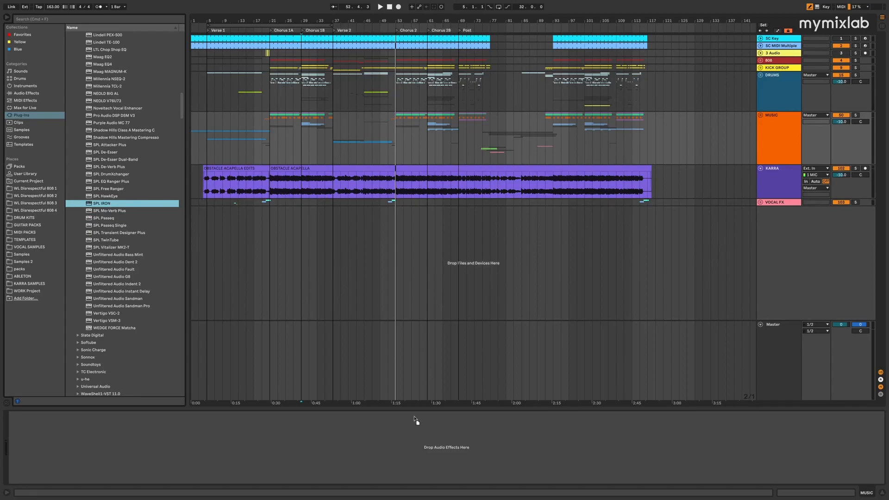
{"action": "left_click", "coordinate": [781, 346]}
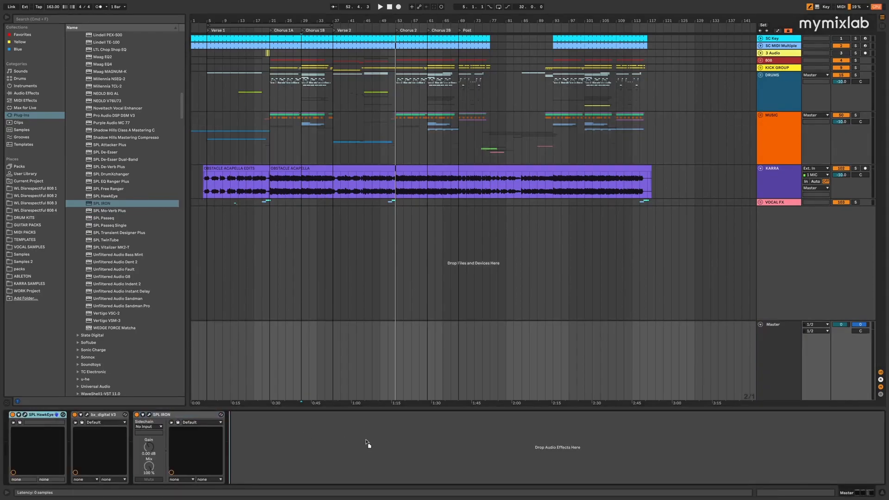
{"action": "left_click_drag", "start_coordinate": [267, 448], "coordinate": [277, 432]}
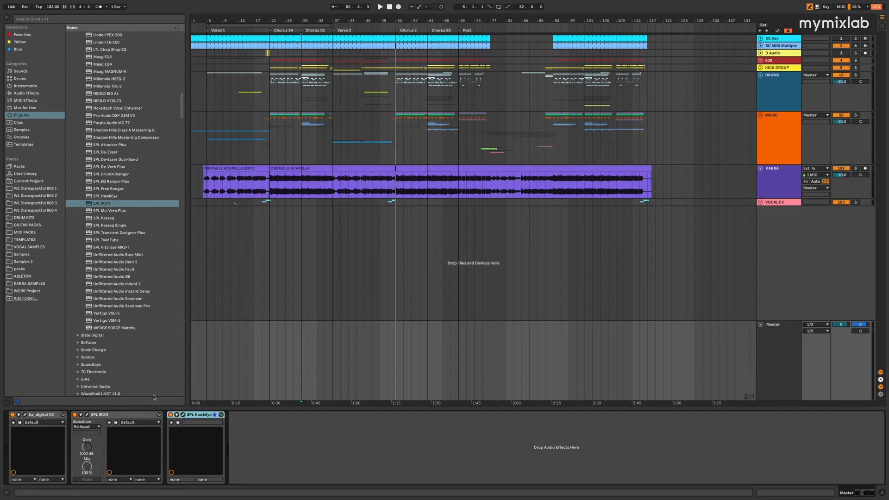
Open SPL IRON below the vocal clips, loop 32 bars starting at bar 37, and play from Verse 2
{"action": "left_click", "coordinate": [86, 415]}
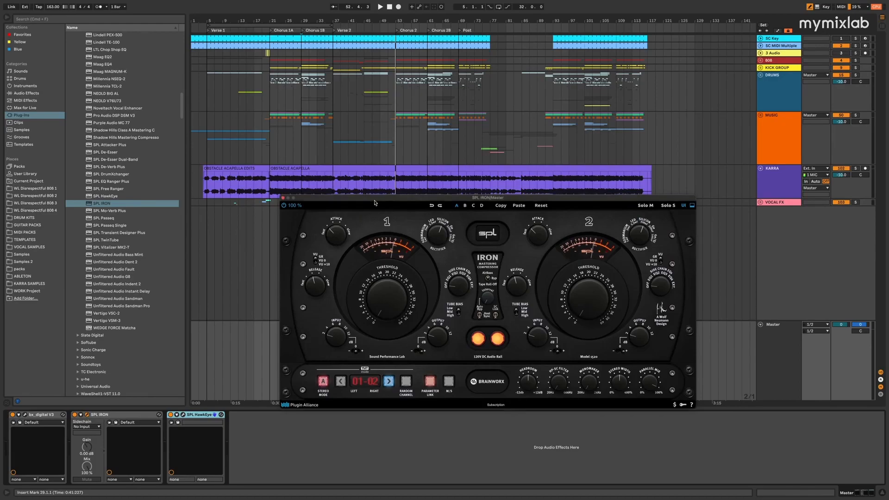
{"action": "left_click_drag", "start_coordinate": [377, 198], "coordinate": [359, 221]}
{"action": "left_click", "coordinate": [333, 124]}
{"action": "left_click_drag", "start_coordinate": [304, 23], "coordinate": [432, 23]}
{"action": "key", "text": "space"}
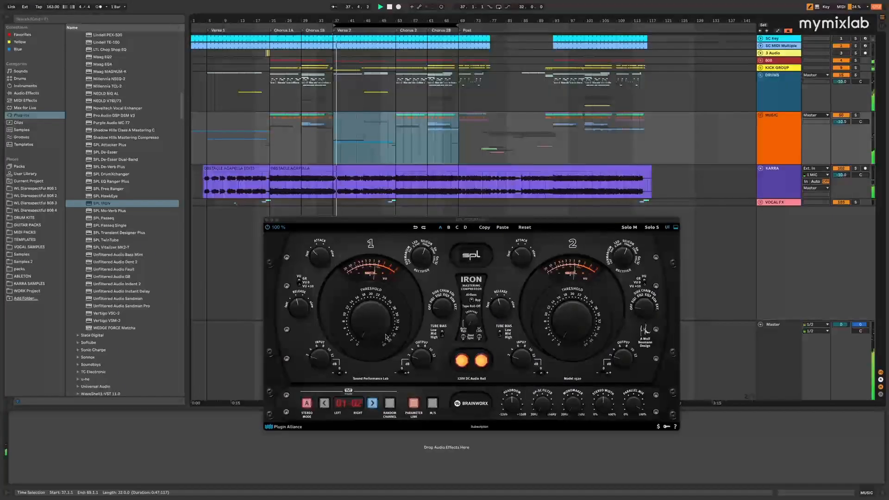
Set the linked SPL IRON thresholds to the 12 o'clock position and try the channel 1 attack control while listening
{"action": "left_click", "coordinate": [371, 321]}
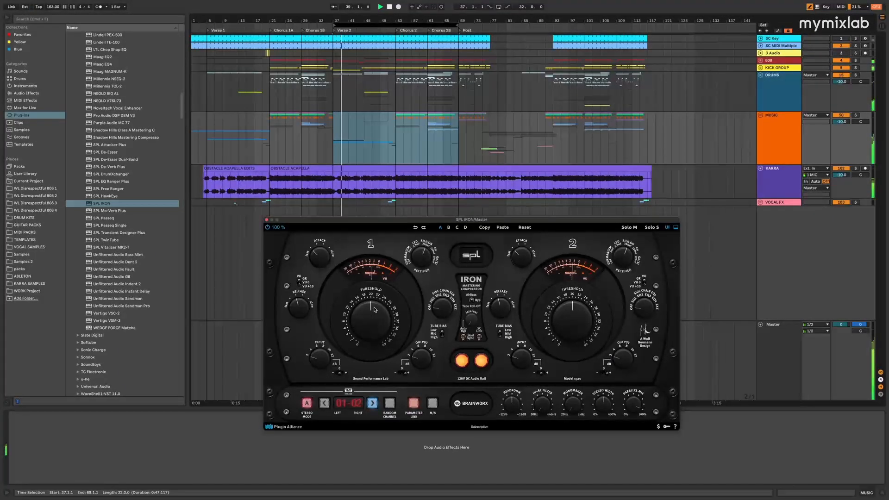
{"action": "left_click_drag", "start_coordinate": [370, 321], "coordinate": [384, 292]}
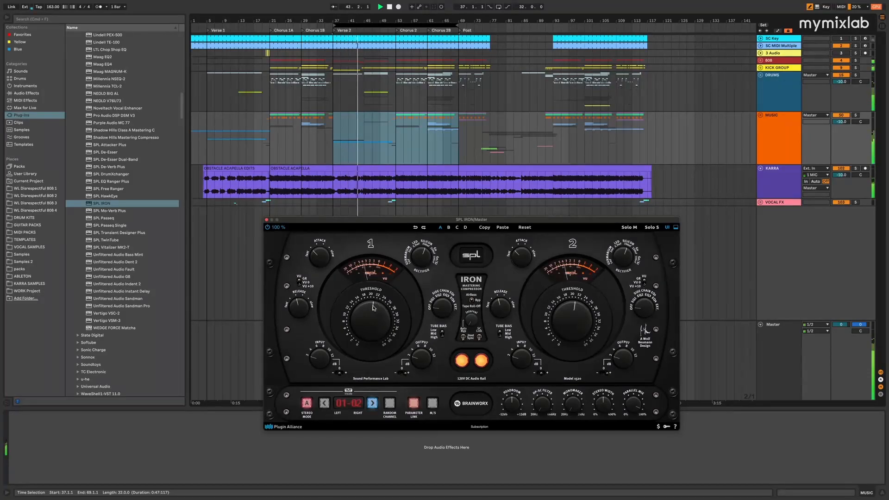
{"action": "left_click_drag", "start_coordinate": [376, 306], "coordinate": [374, 305]}
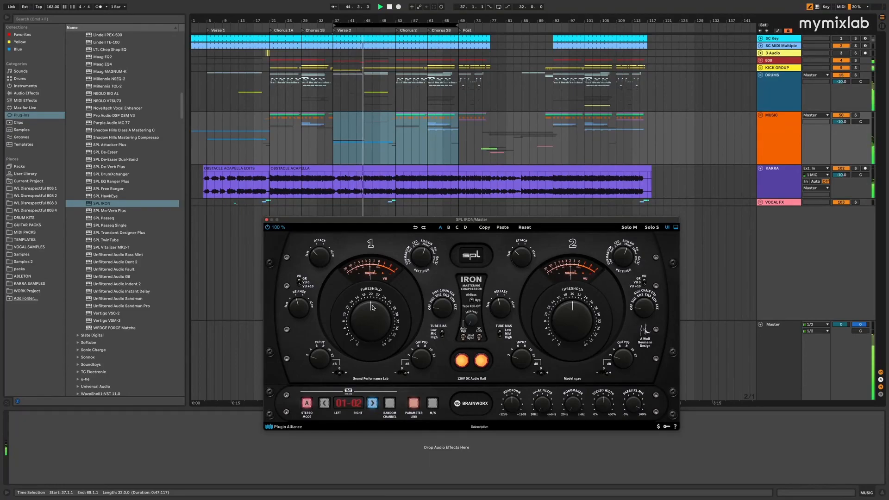
{"action": "left_click_drag", "start_coordinate": [323, 253], "coordinate": [325, 247]}
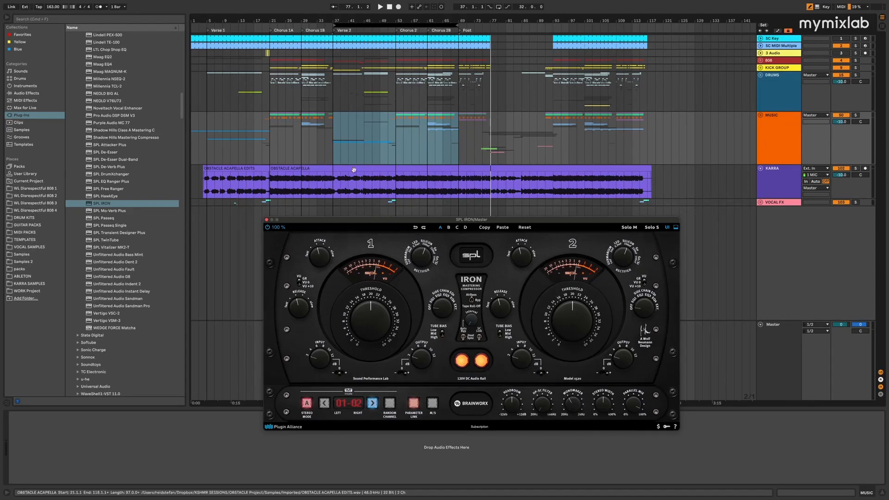
Play from Chorus 2 and try the SPL IRON Monomaker up to 2.0 kHz and the Parallel Mix control
{"action": "left_click", "coordinate": [270, 183]}
{"action": "key", "text": "space"}
{"action": "left_click", "coordinate": [571, 406]}
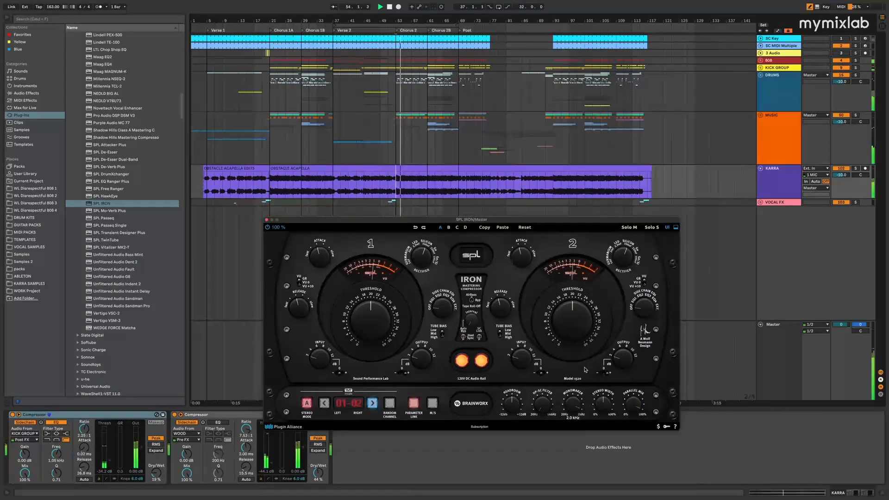
{"action": "left_click_drag", "start_coordinate": [579, 391], "coordinate": [569, 407]}
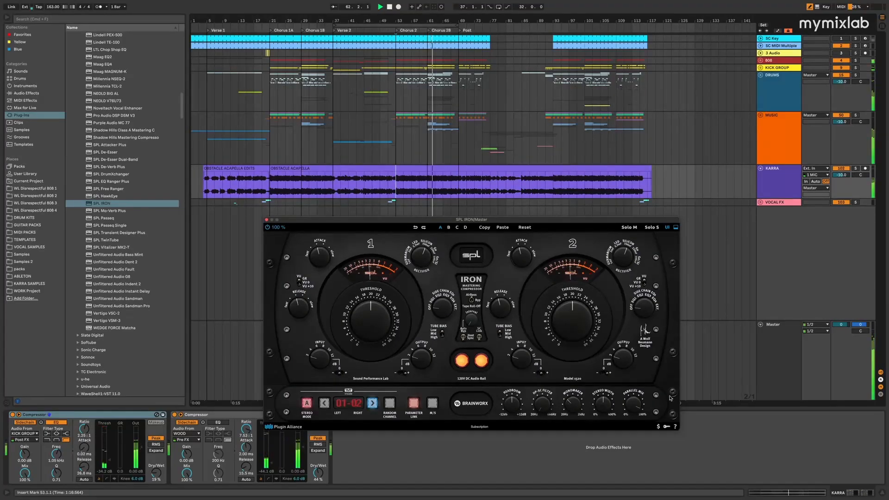
{"action": "left_click_drag", "start_coordinate": [635, 406], "coordinate": [632, 432]}
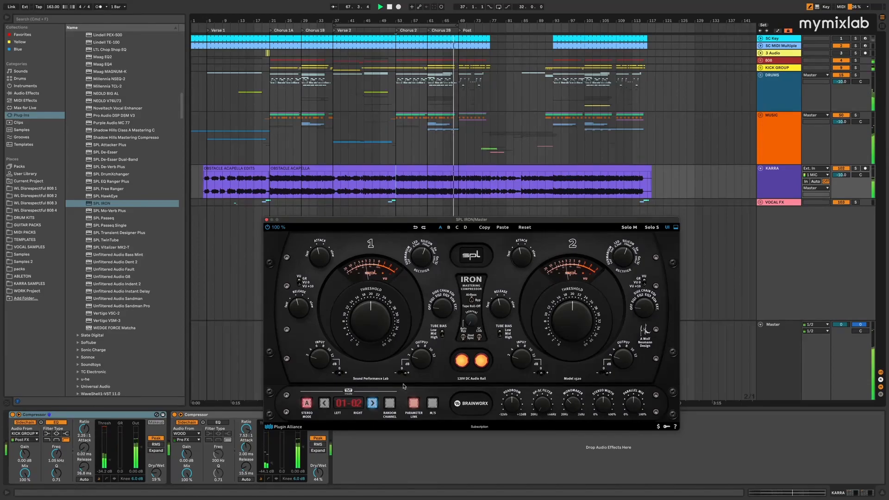
Replay from Chorus 2, compare the Master track's SPL IRON on and off, leave it enabled and close its window
{"action": "key", "text": "space"}
{"action": "key", "text": "space"}
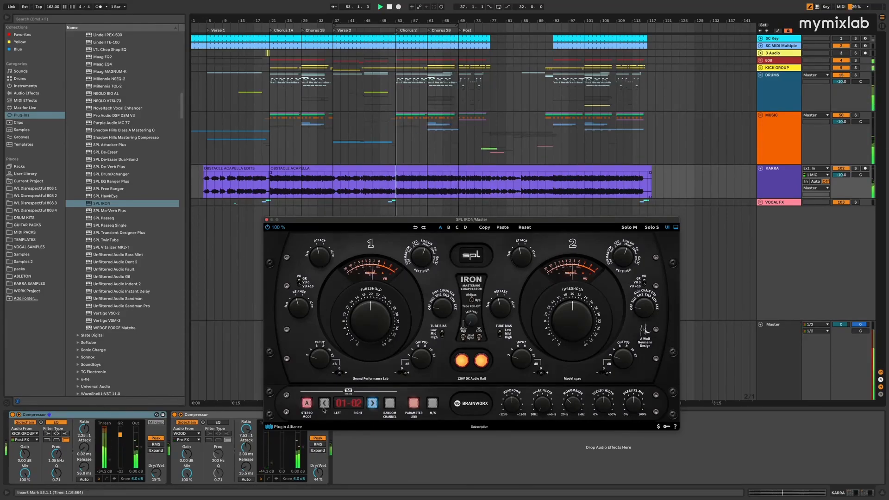
{"action": "left_click", "coordinate": [749, 364]}
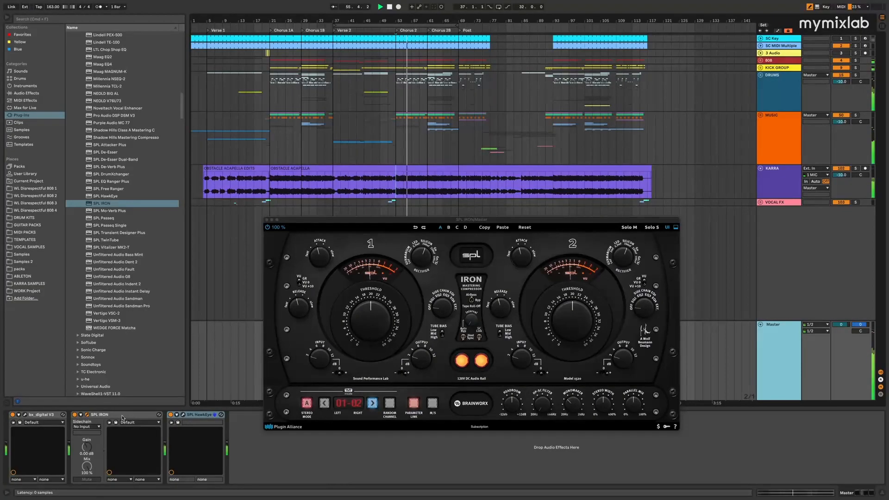
{"action": "left_click", "coordinate": [93, 415]}
{"action": "left_click", "coordinate": [74, 415]}
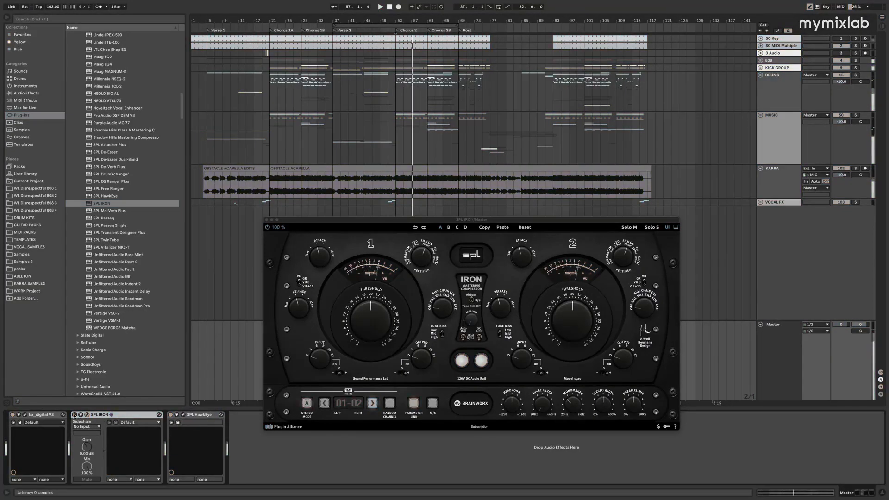
{"action": "left_click", "coordinate": [74, 415]}
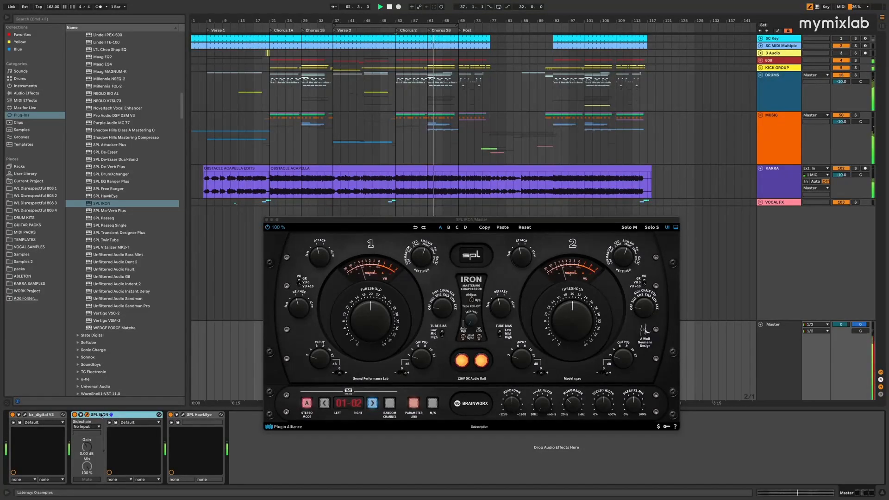
{"action": "left_click", "coordinate": [75, 415]}
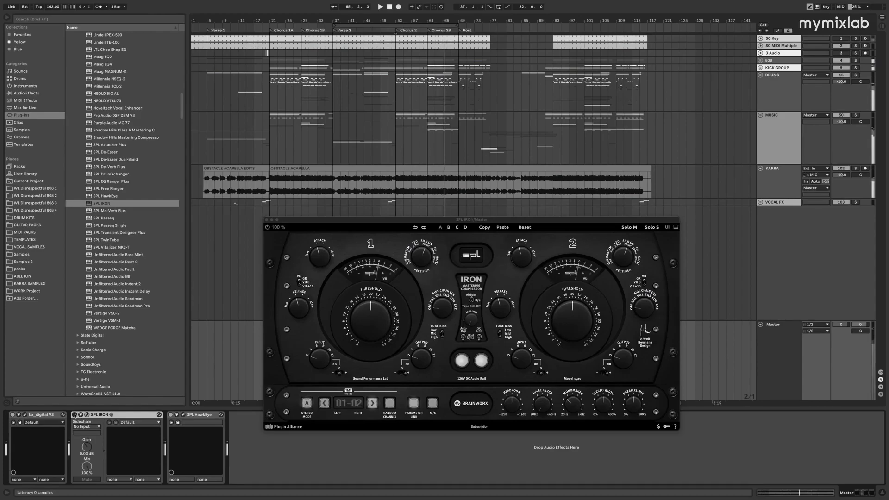
{"action": "left_click", "coordinate": [75, 415]}
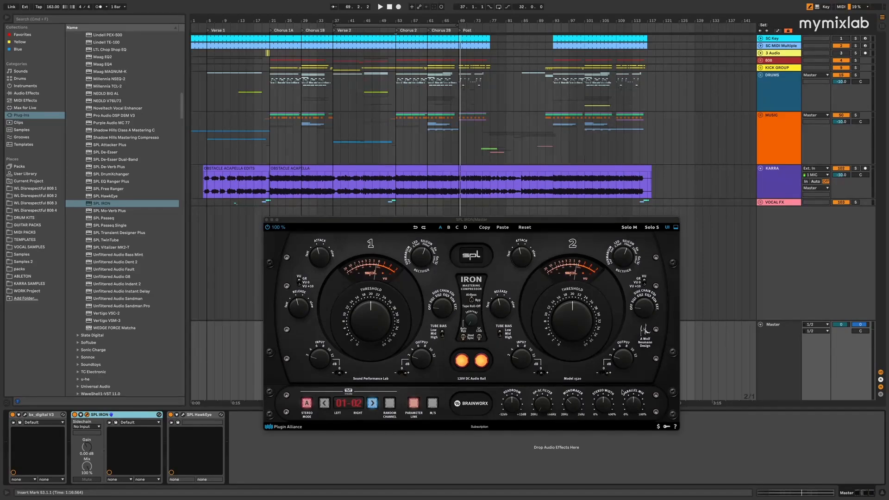
{"action": "left_click", "coordinate": [266, 220]}
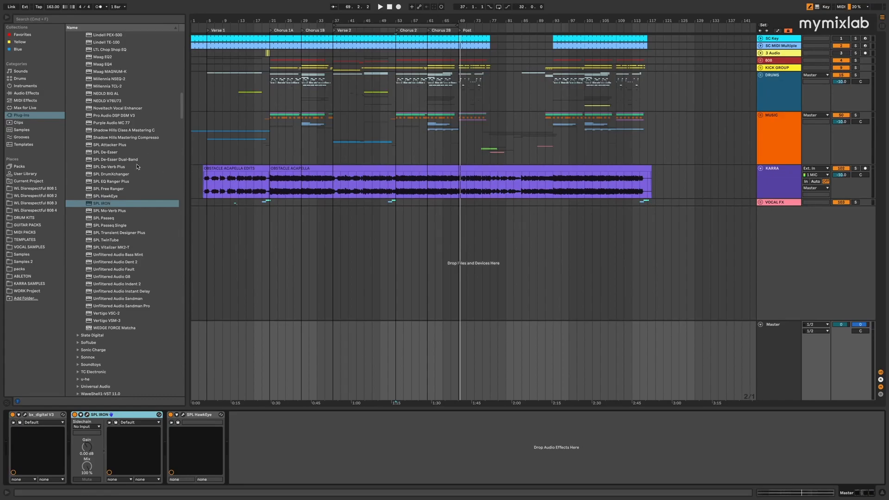
Add Bettermaker EQ232D to the end of the Master chain and open its window
{"action": "scroll", "coordinate": [137, 167], "scroll_direction": "up", "scroll_amount": 10}
{"action": "scroll", "coordinate": [133, 162], "scroll_direction": "up", "scroll_amount": 2}
{"action": "scroll", "coordinate": [133, 163], "scroll_direction": "up", "scroll_amount": 1}
{"action": "scroll", "coordinate": [131, 156], "scroll_direction": "up", "scroll_amount": 7}
{"action": "scroll", "coordinate": [125, 168], "scroll_direction": "up", "scroll_amount": 9}
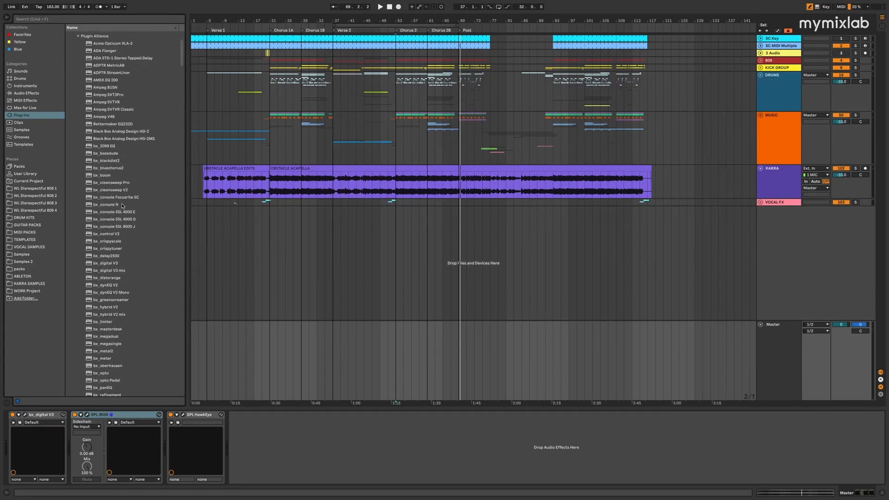
{"action": "left_click_drag", "start_coordinate": [113, 124], "coordinate": [249, 432]}
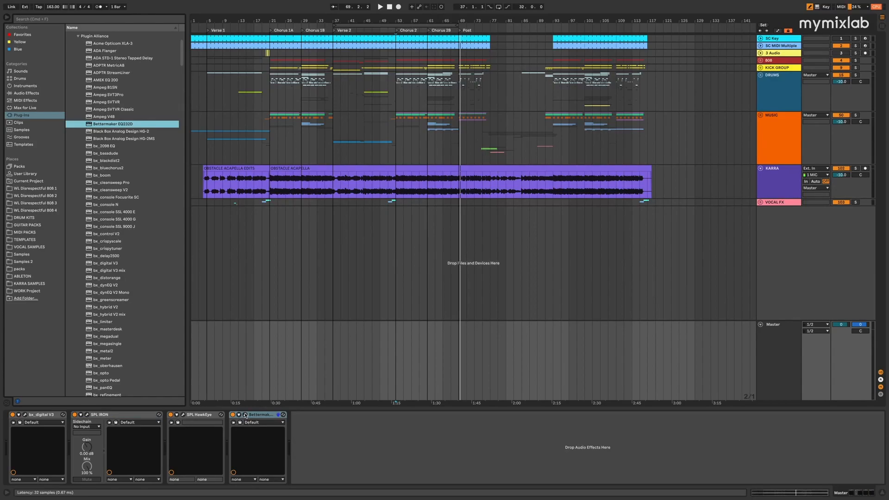
{"action": "left_click", "coordinate": [245, 415]}
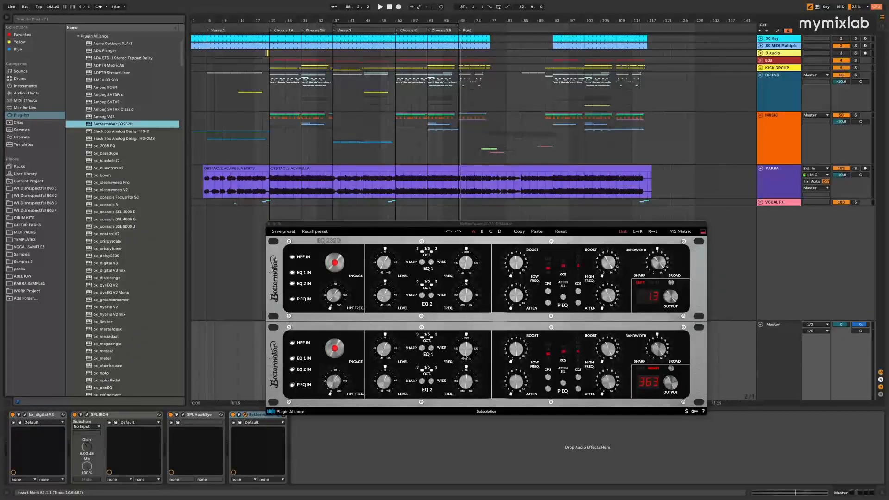
Engage the linked P EQ in EQ232D, loop 24 bars from bar 53, and boost the low and high frequencies during playback
{"action": "left_click", "coordinate": [520, 353]}
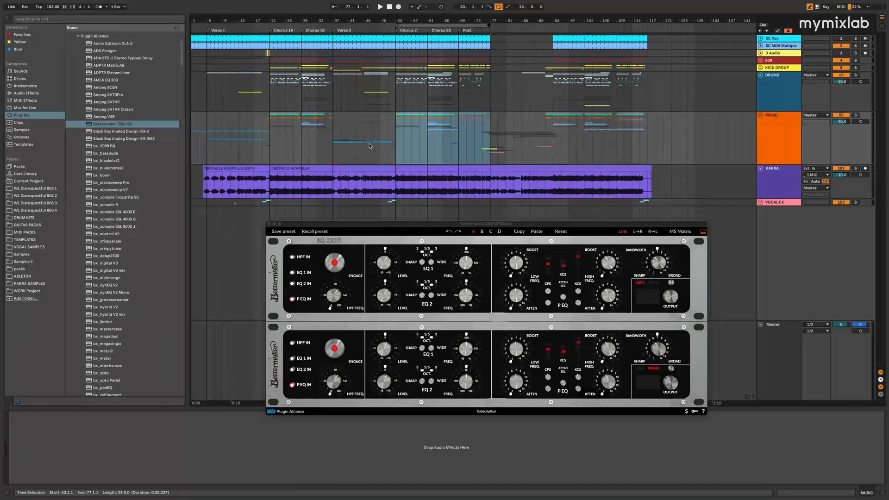
{"action": "left_click", "coordinate": [388, 129]}
{"action": "key", "text": "space"}
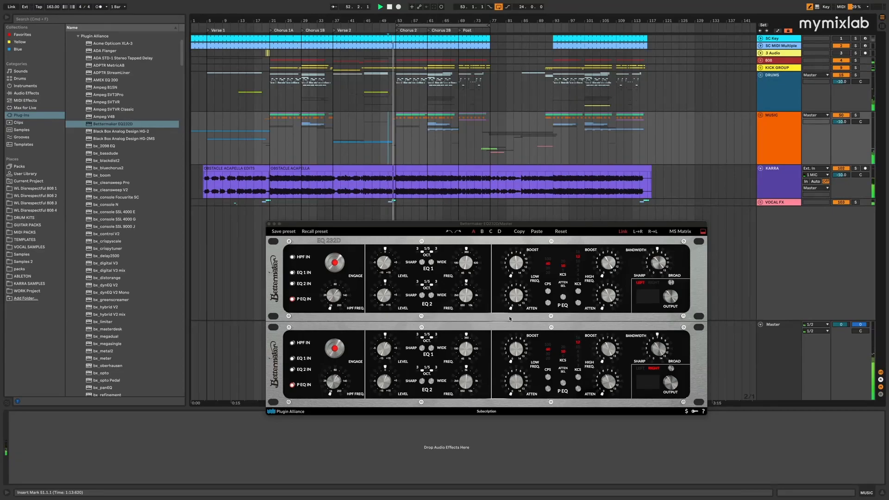
{"action": "left_click", "coordinate": [514, 255]}
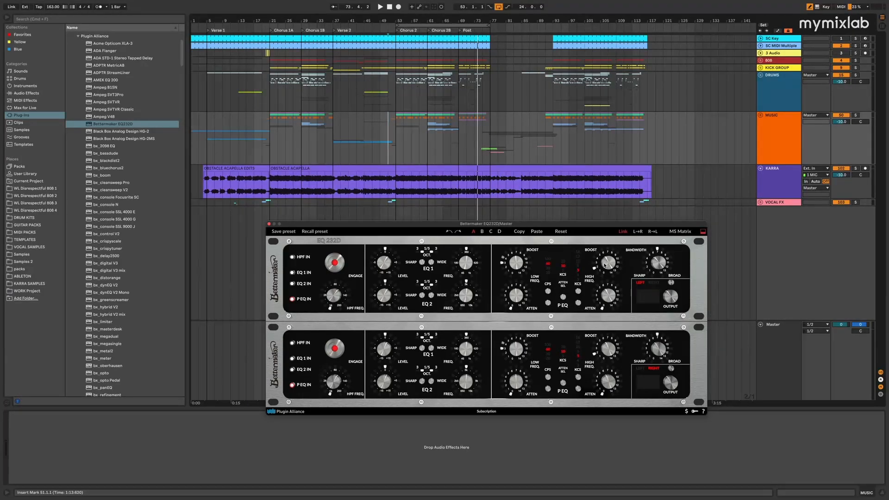
Resume playback and compare the Master track's Bettermaker EQ232D on and off, leaving it enabled
{"action": "key", "text": "space"}
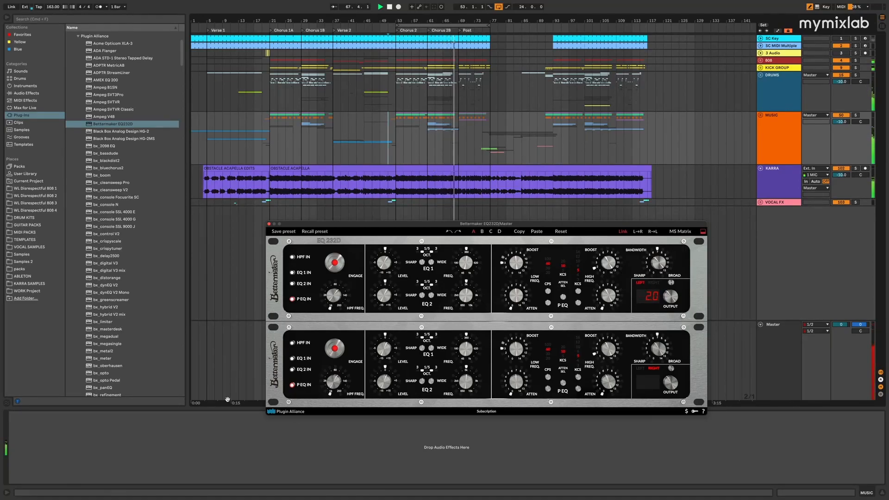
{"action": "left_click", "coordinate": [793, 355]}
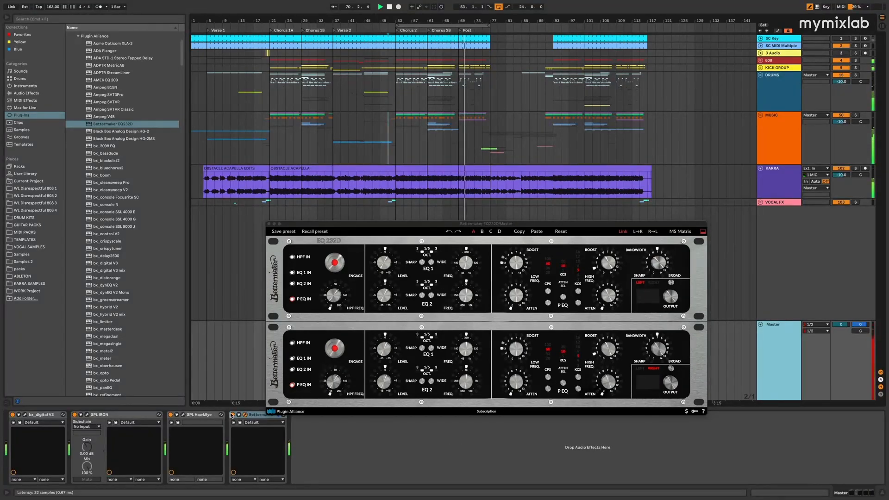
{"action": "left_click", "coordinate": [232, 415]}
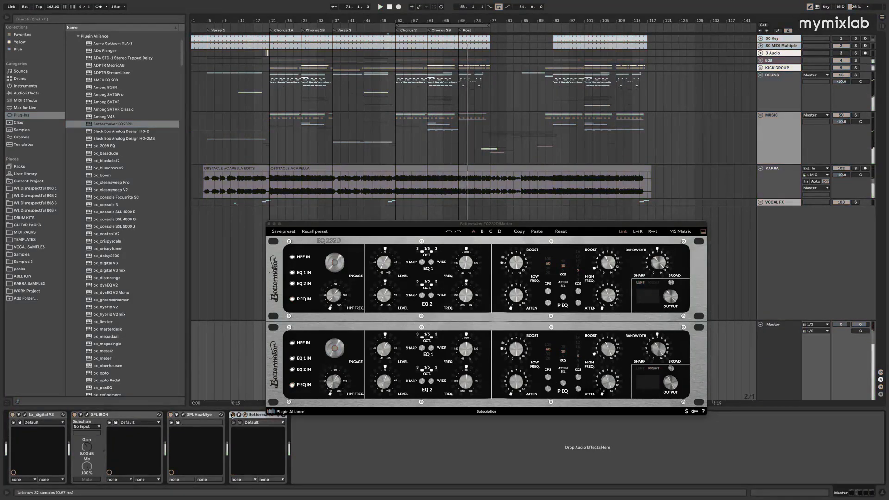
{"action": "left_click", "coordinate": [232, 415]}
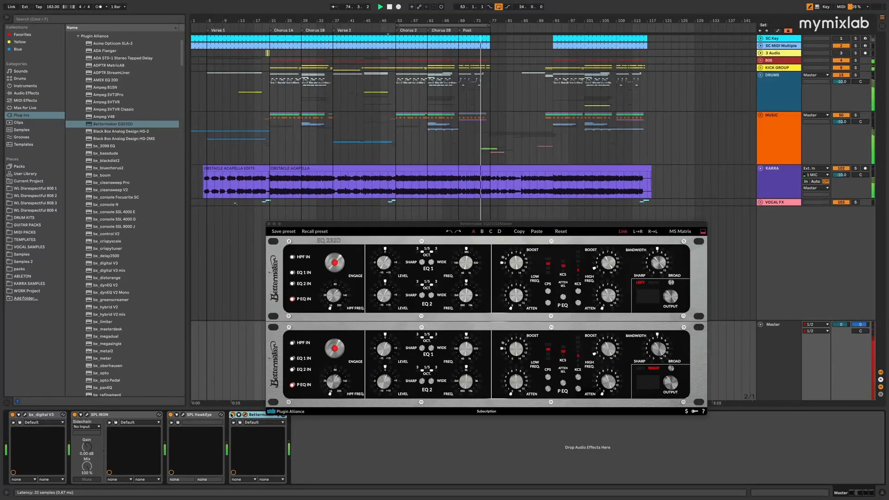
Move Bettermaker EQ232D ahead of SPL HawkEye in the Master chain and close its window
{"action": "mouse_move", "coordinate": [514, 352]}
{"action": "left_mouse_down"}
{"action": "mouse_move", "coordinate": [515, 378]}
{"action": "mouse_move", "coordinate": [517, 359]}
{"action": "mouse_move", "coordinate": [515, 370]}
{"action": "left_mouse_up"}
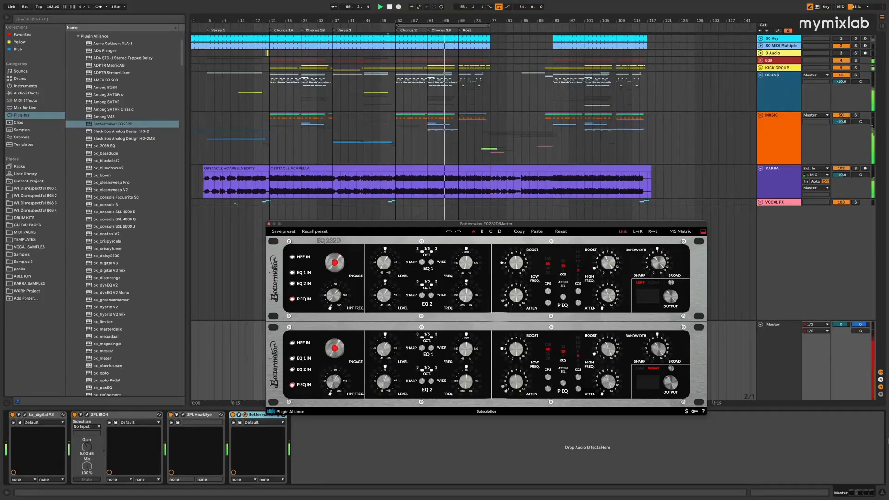
{"action": "left_click_drag", "start_coordinate": [252, 416], "coordinate": [179, 423]}
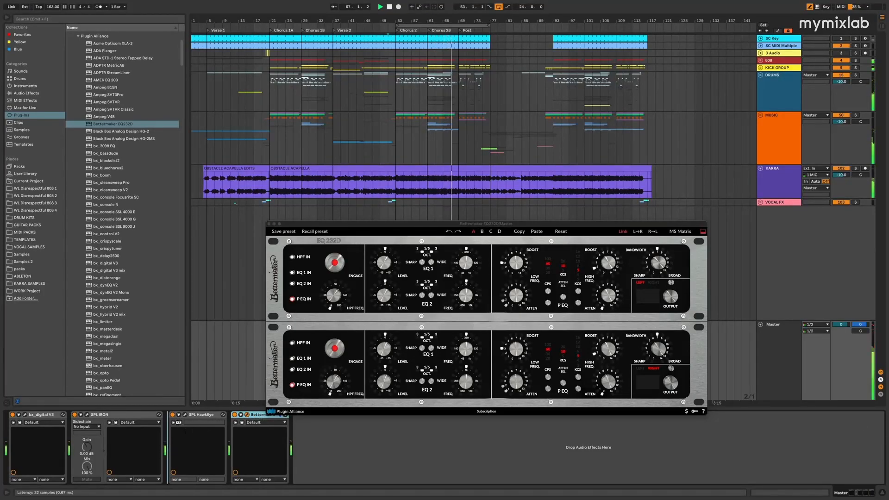
{"action": "left_click", "coordinate": [40, 414], "text": "shift"}
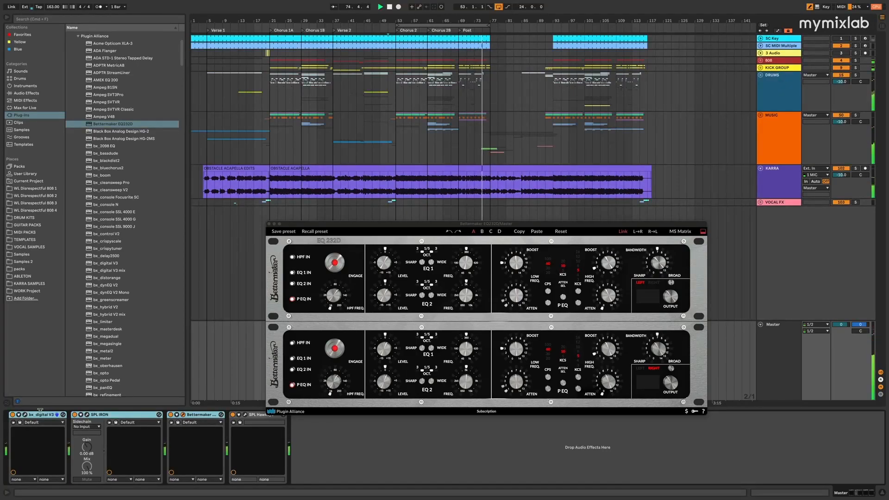
{"action": "left_click_drag", "start_coordinate": [516, 377], "coordinate": [518, 361]}
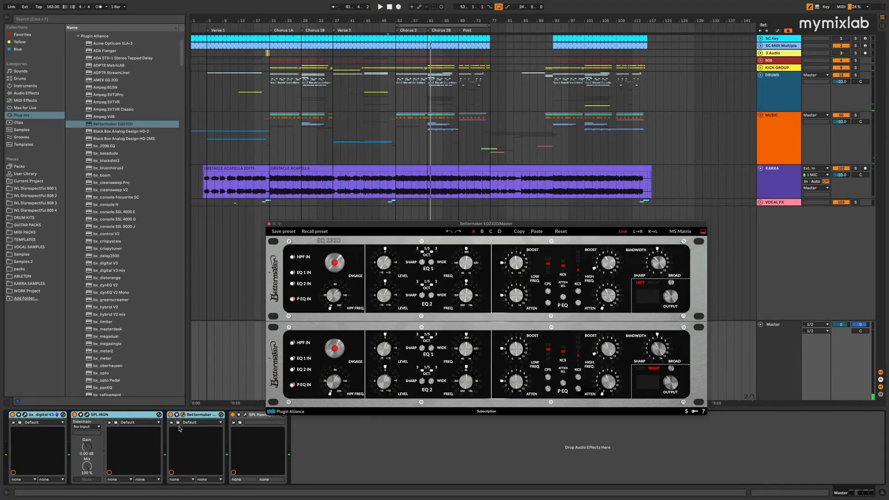
{"action": "left_click", "coordinate": [269, 225]}
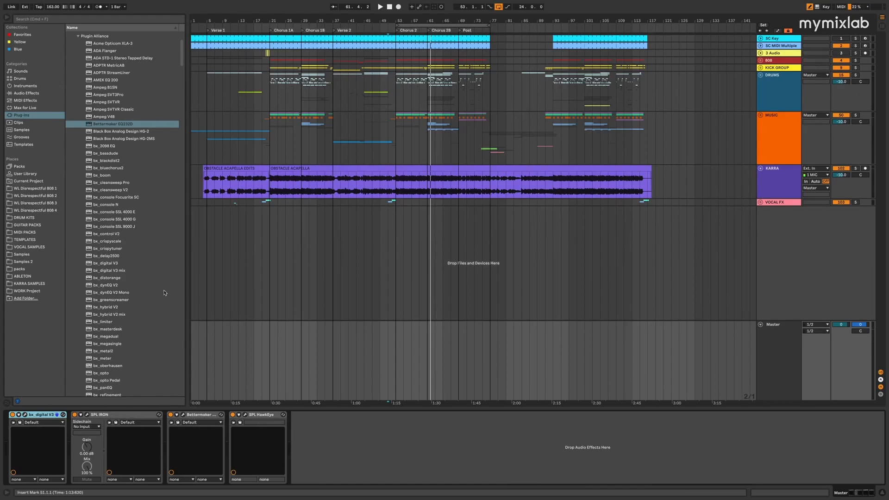
Insert Black Box Analog Design HG-2MS between Bettermaker EQ232D and SPL HawkEye on the Master track and turn it off
{"action": "scroll", "coordinate": [134, 148], "scroll_direction": "down", "scroll_amount": 1}
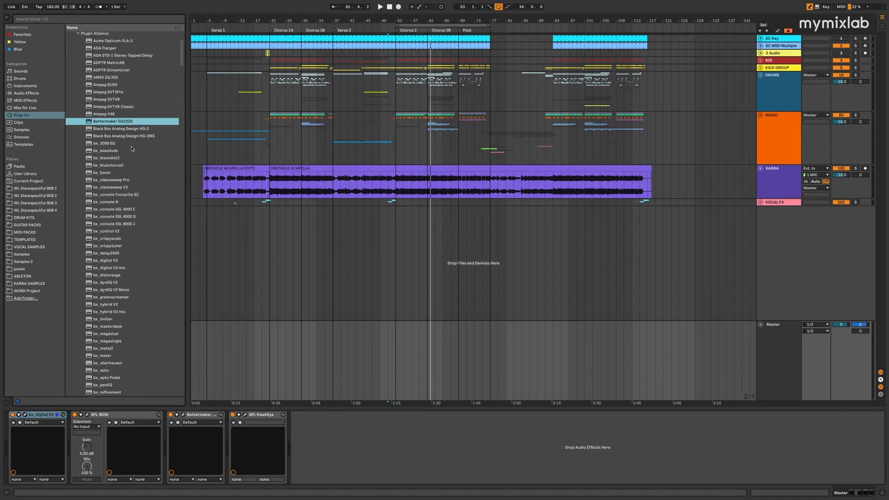
{"action": "left_click", "coordinate": [124, 137]}
{"action": "left_click_drag", "start_coordinate": [231, 438], "coordinate": [232, 437]}
{"action": "left_click", "coordinate": [232, 415]}
Play the Master track from Chorus 2 at bar 53 and turn HG-2MS back on during playback
{"action": "left_click", "coordinate": [398, 137]}
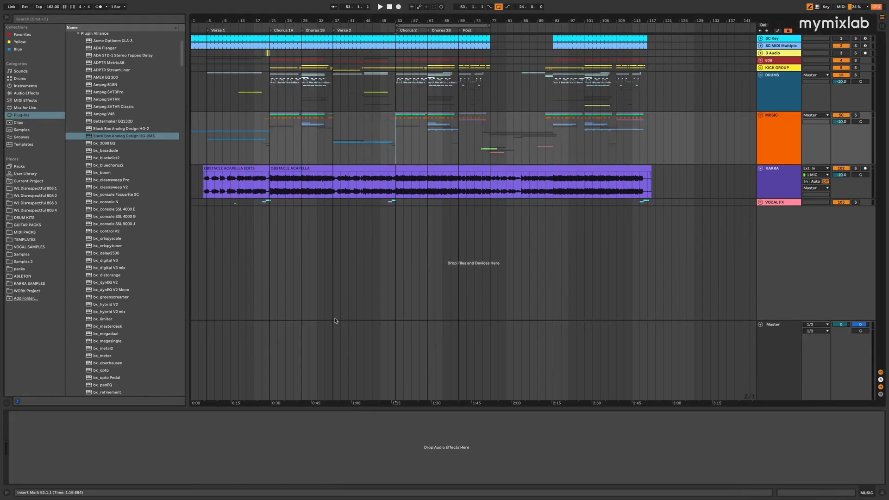
{"action": "left_click", "coordinate": [396, 357]}
{"action": "key", "text": "space"}
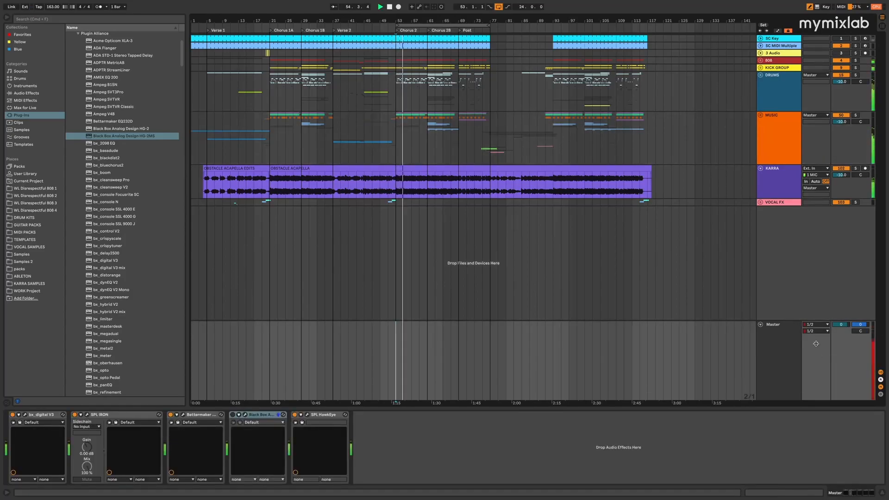
{"action": "left_click", "coordinate": [232, 414]}
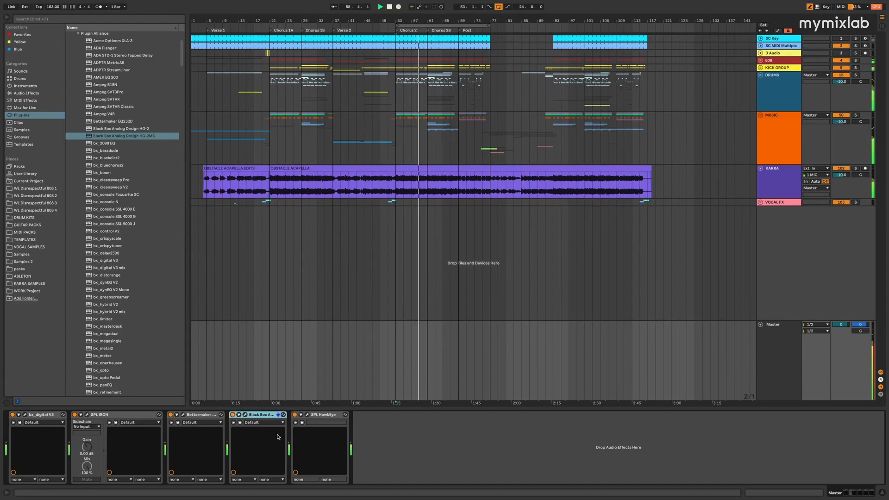
Open the HG-2MS window, move it clear of the device chain, stop playback and engage Air on both linked channels
{"action": "left_click", "coordinate": [245, 415]}
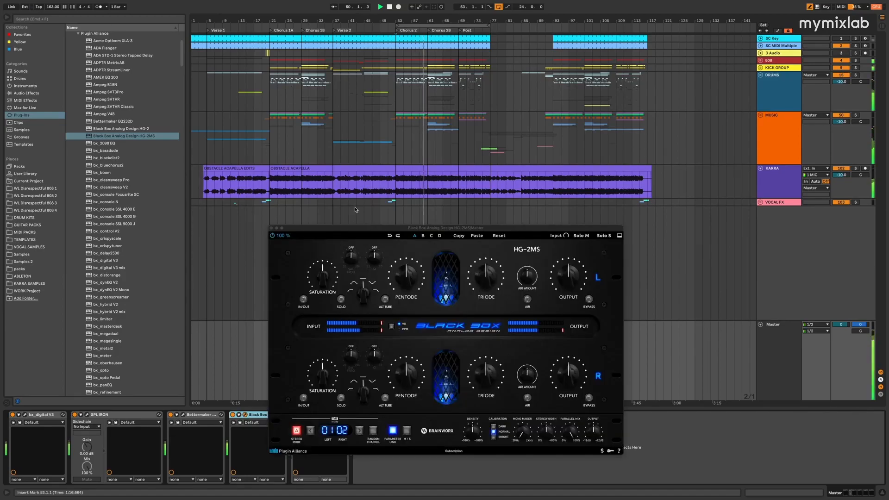
{"action": "left_click_drag", "start_coordinate": [345, 214], "coordinate": [330, 189]}
{"action": "key", "text": "space"}
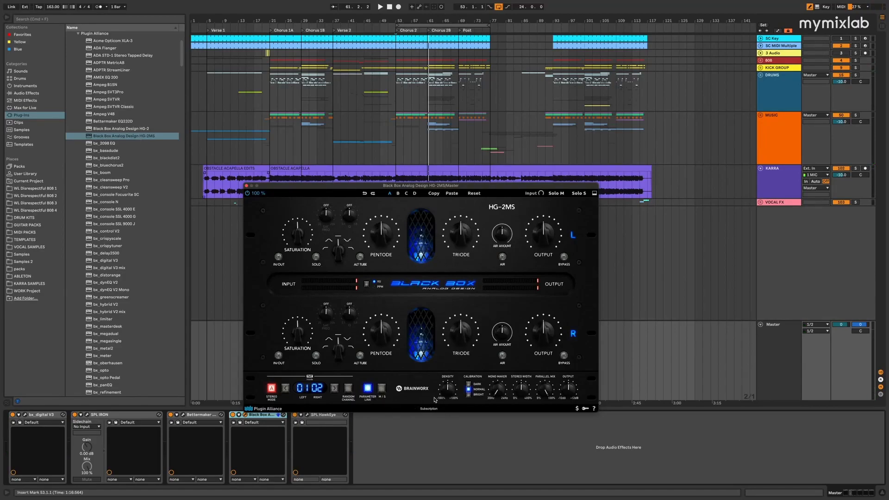
{"action": "left_click_drag", "start_coordinate": [447, 186], "coordinate": [444, 203]}
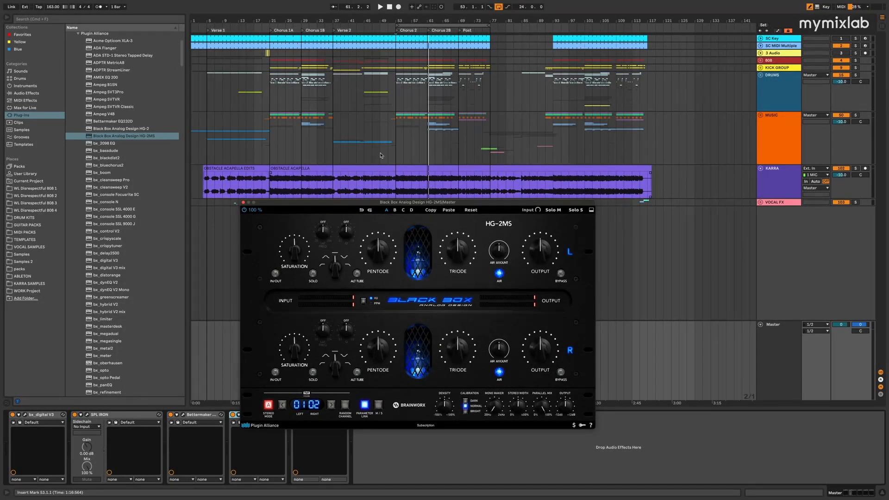
Replay from Chorus 2 and adjust the HG-2MS Air Amount, comparing the plug-in on and off and leaving it on
{"action": "left_click", "coordinate": [404, 167]}
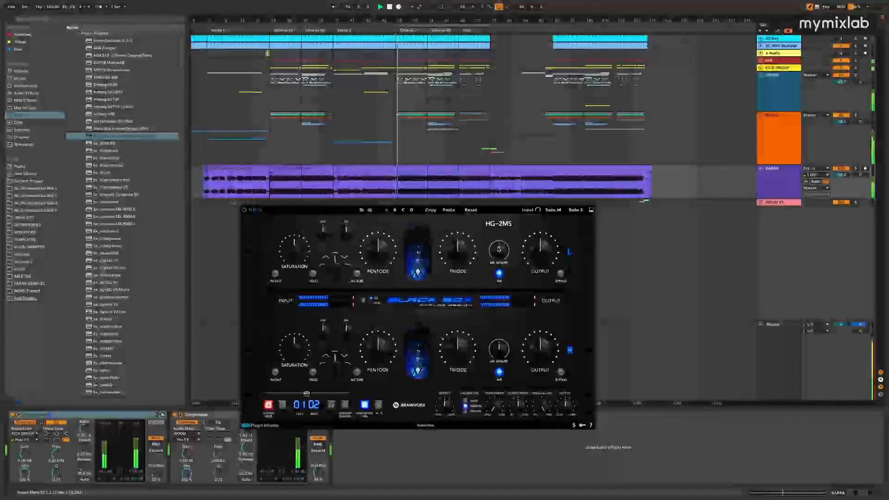
{"action": "mouse_move", "coordinate": [501, 256]}
{"action": "left_mouse_down"}
{"action": "mouse_move", "coordinate": [508, 215]}
{"action": "mouse_move", "coordinate": [497, 270]}
{"action": "left_mouse_up"}
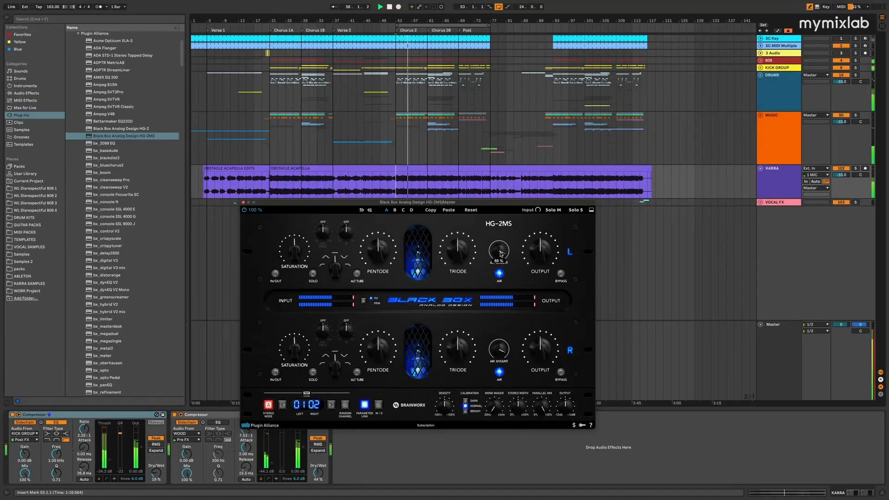
{"action": "left_click", "coordinate": [244, 210]}
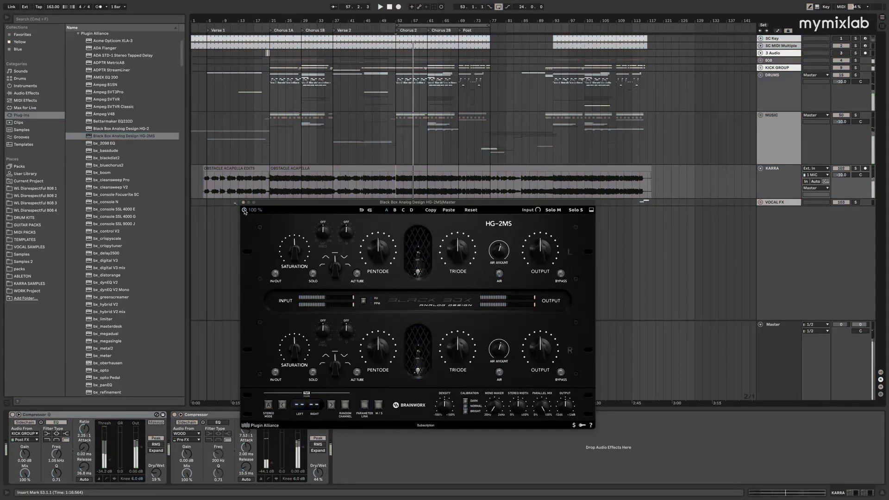
{"action": "left_click", "coordinate": [245, 209]}
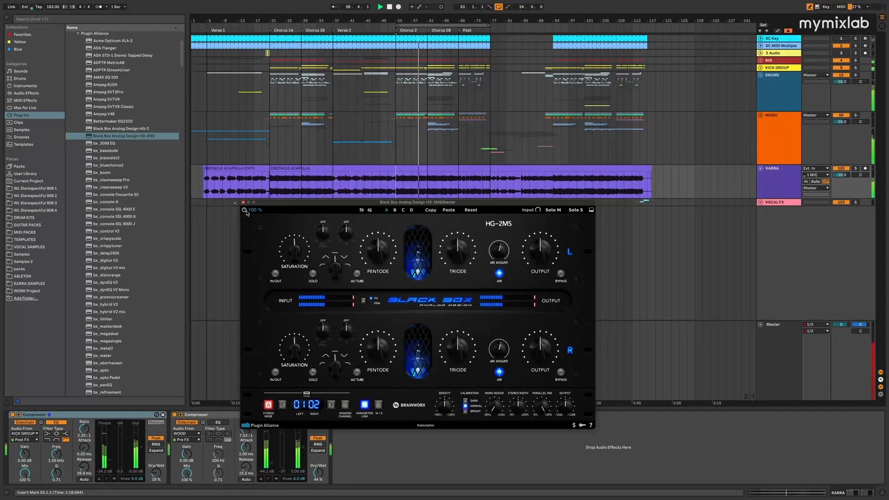
{"action": "mouse_move", "coordinate": [501, 254]}
{"action": "left_mouse_down"}
{"action": "mouse_move", "coordinate": [506, 220]}
{"action": "mouse_move", "coordinate": [504, 249]}
{"action": "left_mouse_up"}
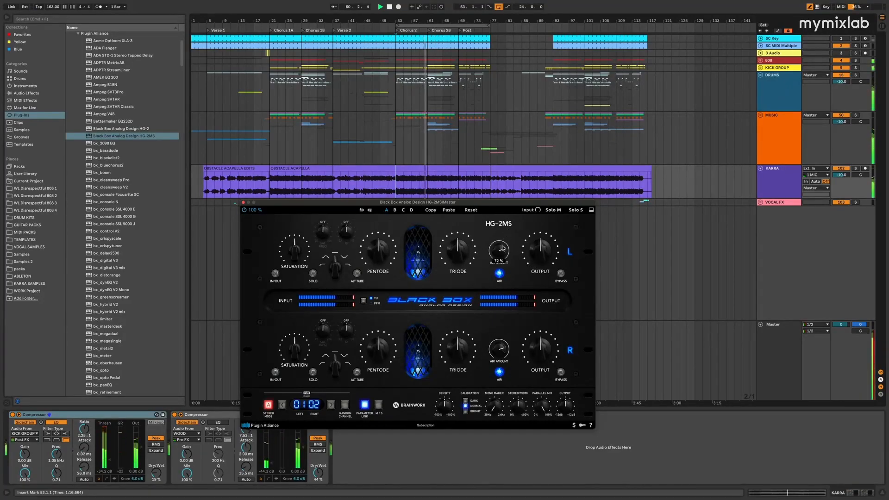
{"action": "left_click", "coordinate": [245, 210]}
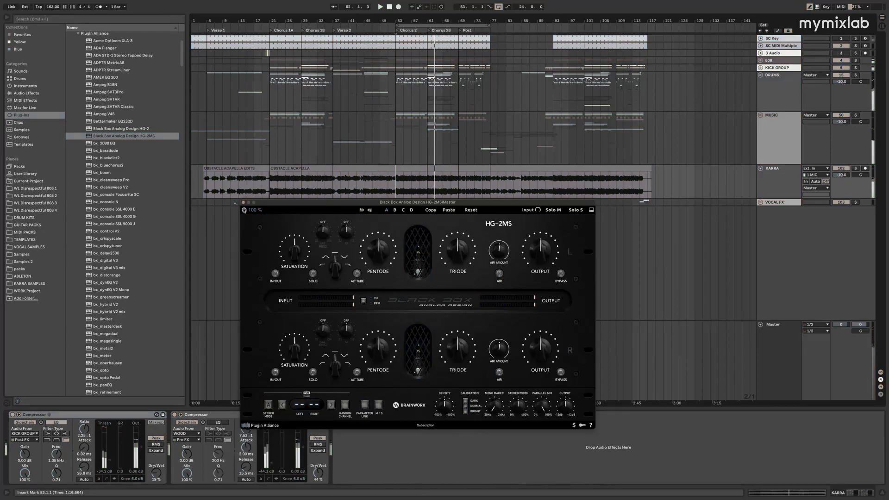
{"action": "left_click", "coordinate": [244, 210]}
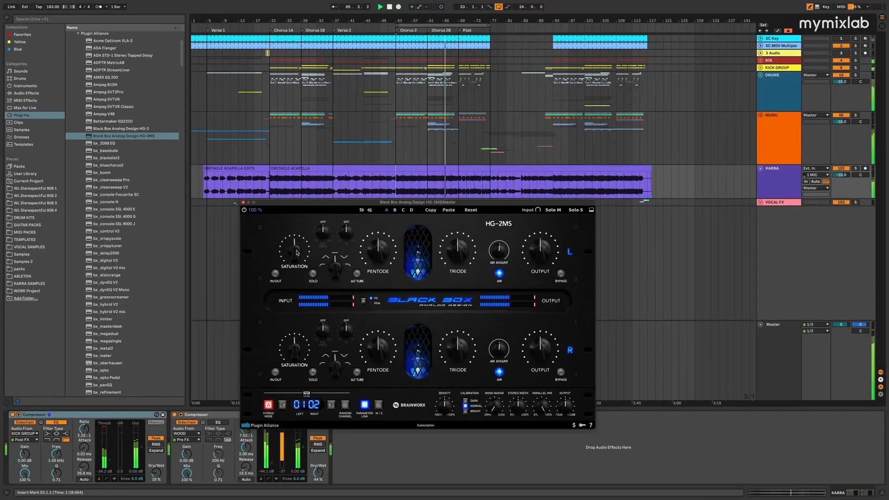
Lower the linked Saturation on HG-2MS and restart playback from Chorus 2
{"action": "left_click_drag", "start_coordinate": [297, 253], "coordinate": [304, 277]}
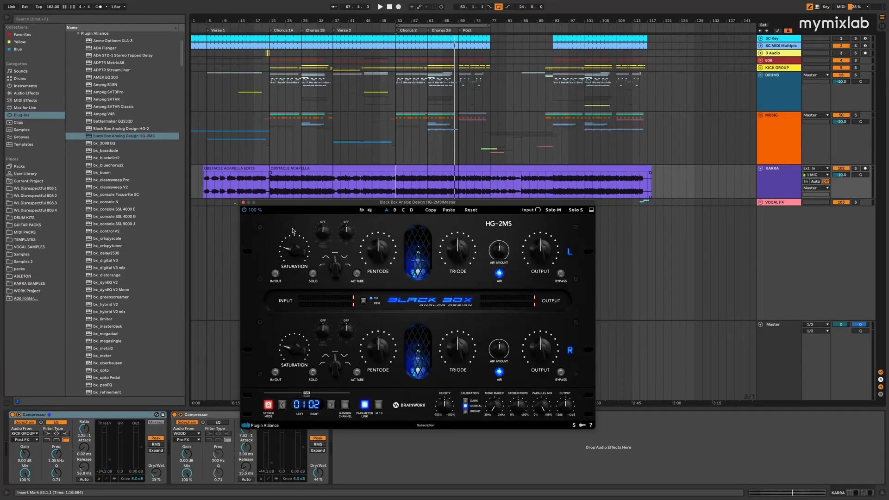
{"action": "scroll", "coordinate": [296, 239], "scroll_direction": "up", "scroll_amount": 4}
{"action": "key", "text": "space"}
{"action": "mouse_move", "coordinate": [299, 253]}
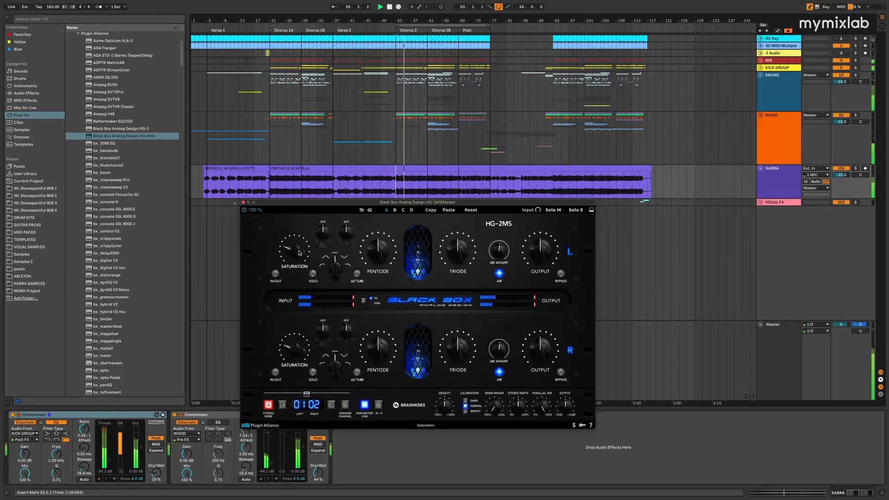
Raise the linked HG-2MS Pentode to about 53 % and slightly lower Triode during playback
{"action": "mouse_move", "coordinate": [381, 251]}
{"action": "left_click_drag", "start_coordinate": [381, 251], "coordinate": [382, 248]}
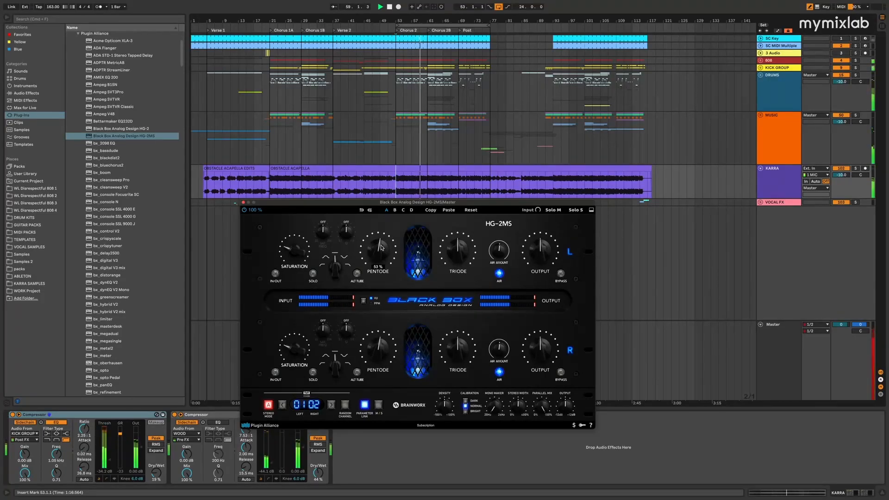
{"action": "left_click_drag", "start_coordinate": [457, 245], "coordinate": [456, 252]}
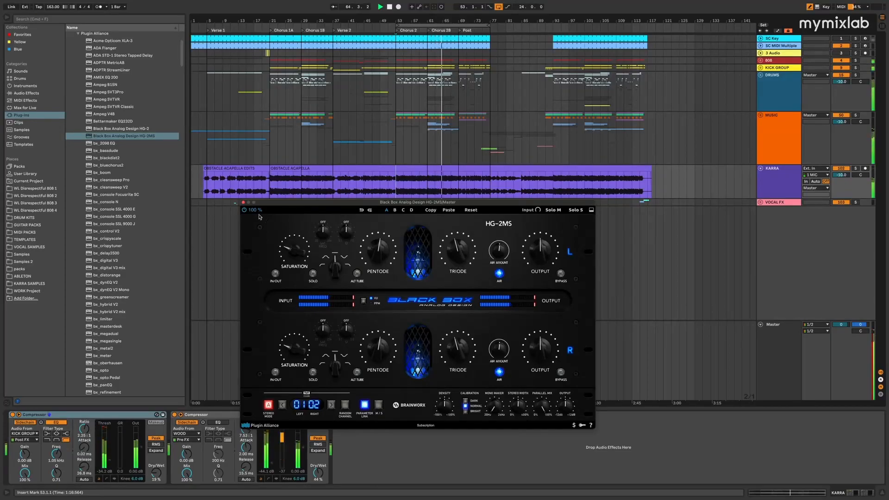
Compare HG-2MS on and off during playback, leave it enabled, stop playback and close its window
{"action": "left_click", "coordinate": [244, 210]}
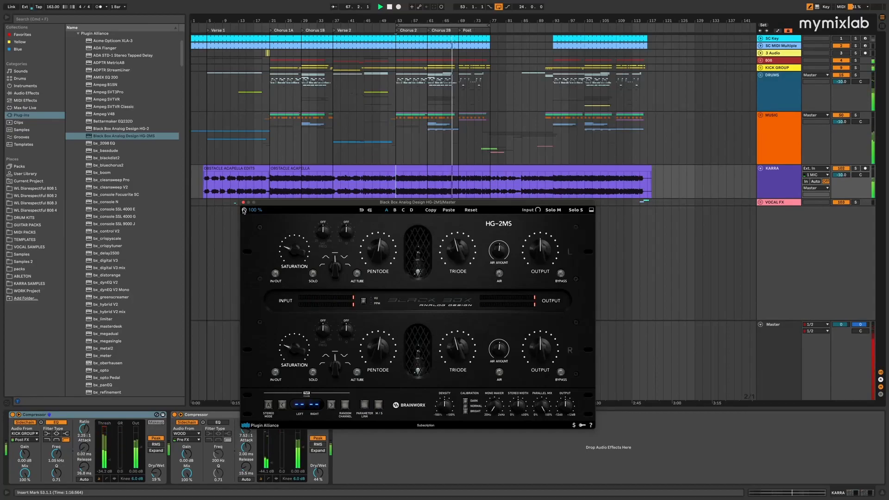
{"action": "left_click", "coordinate": [244, 210]}
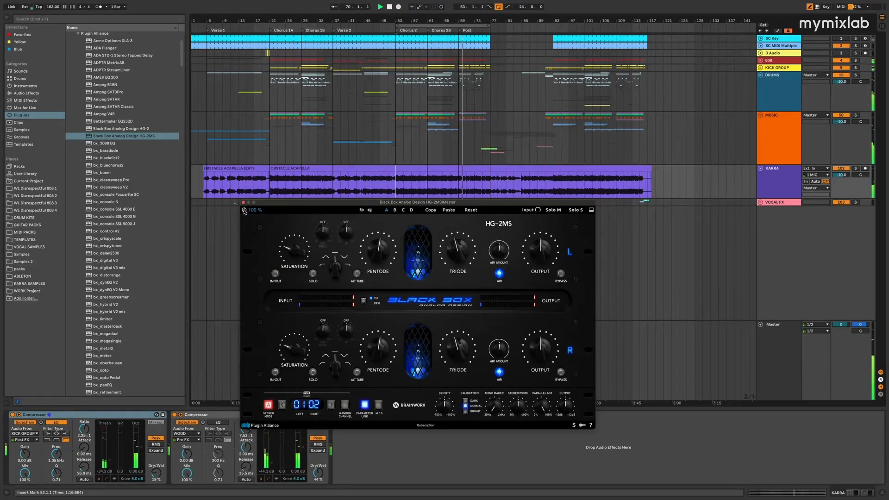
{"action": "left_click", "coordinate": [244, 210]}
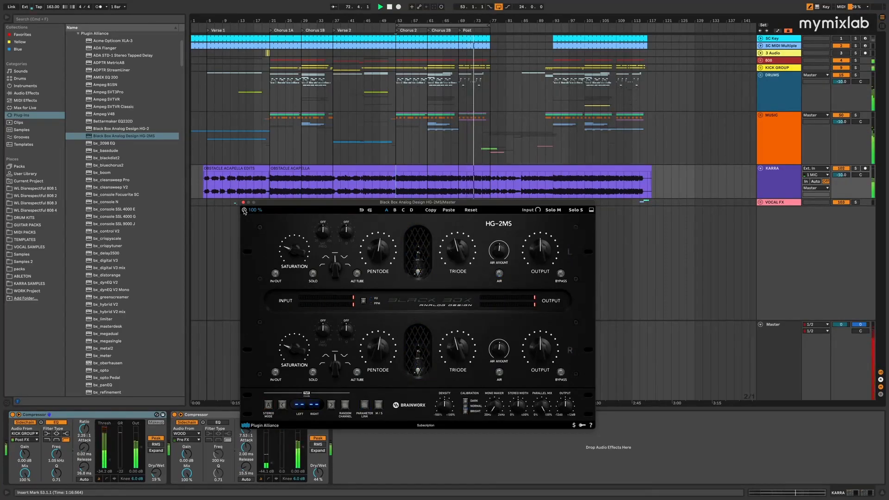
{"action": "left_click", "coordinate": [244, 210]}
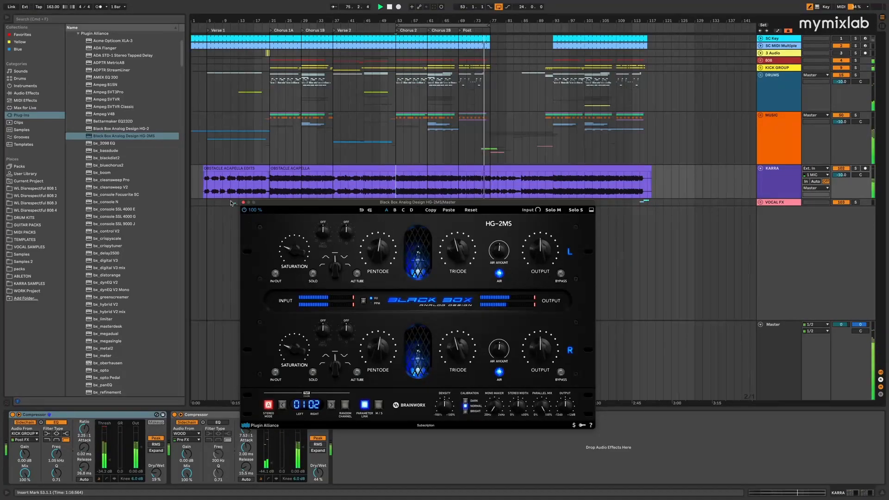
{"action": "key", "text": "space"}
{"action": "left_click", "coordinate": [244, 203]}
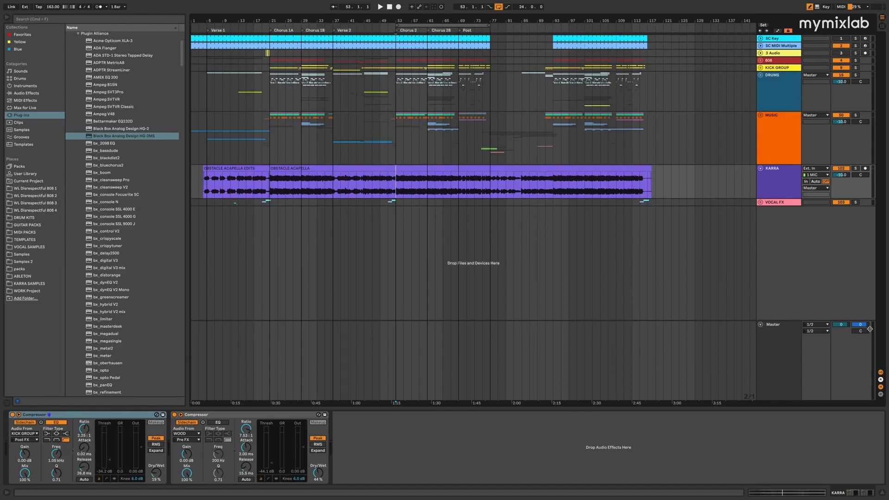
Select the Master track, reopen HG-2MS to review its settings and close its window
{"action": "left_click", "coordinate": [790, 347]}
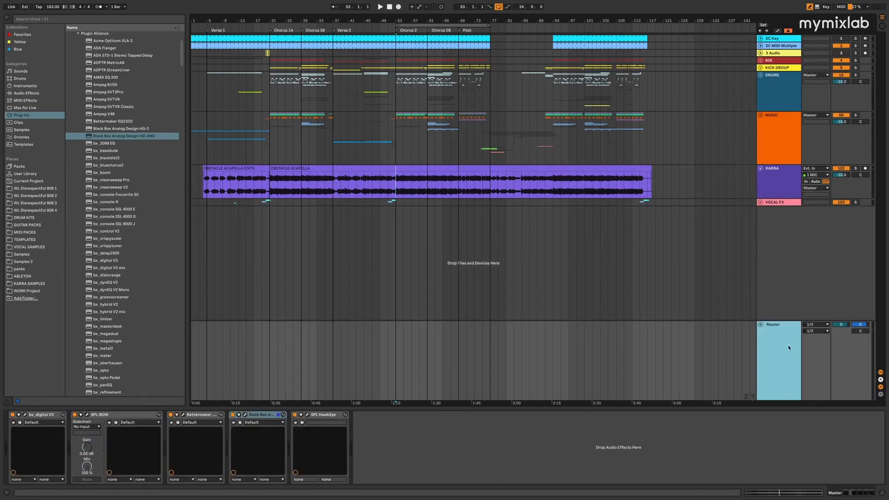
{"action": "left_click", "coordinate": [257, 416]}
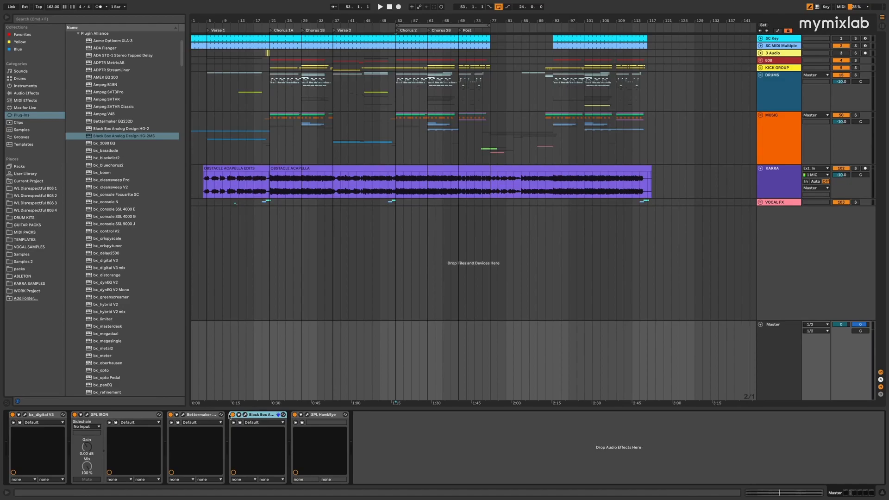
{"action": "left_click", "coordinate": [245, 415]}
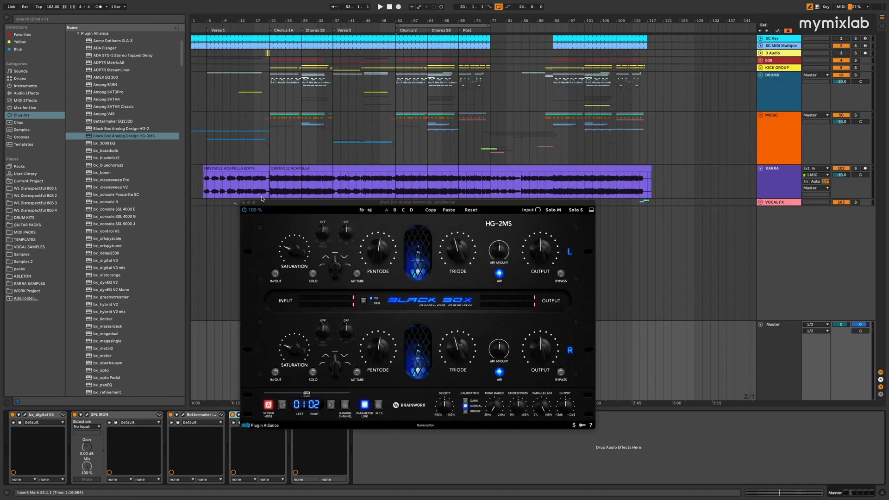
{"action": "left_click", "coordinate": [243, 202]}
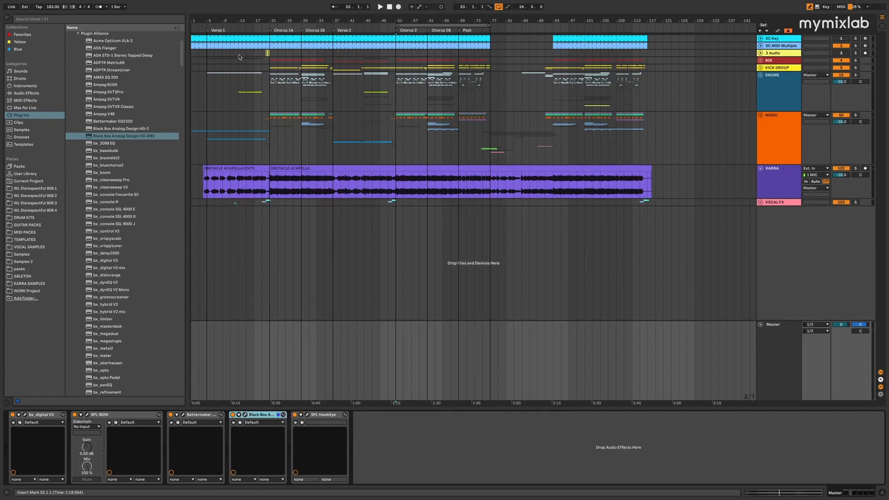
Insert bx_limiter between HG-2MS and SPL HawkEye on the Master track and play from Chorus 2
{"action": "scroll", "coordinate": [125, 239], "scroll_direction": "down", "scroll_amount": 2}
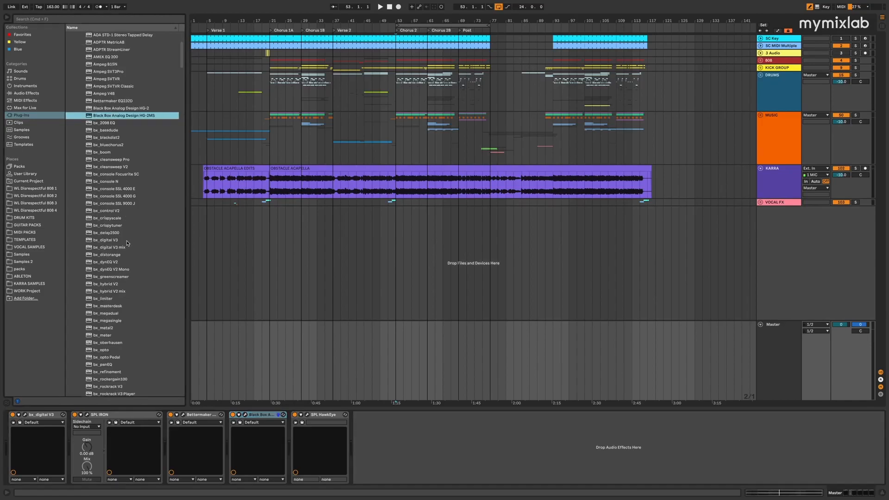
{"action": "left_click", "coordinate": [111, 299]}
{"action": "left_click_drag", "start_coordinate": [104, 298], "coordinate": [268, 439]}
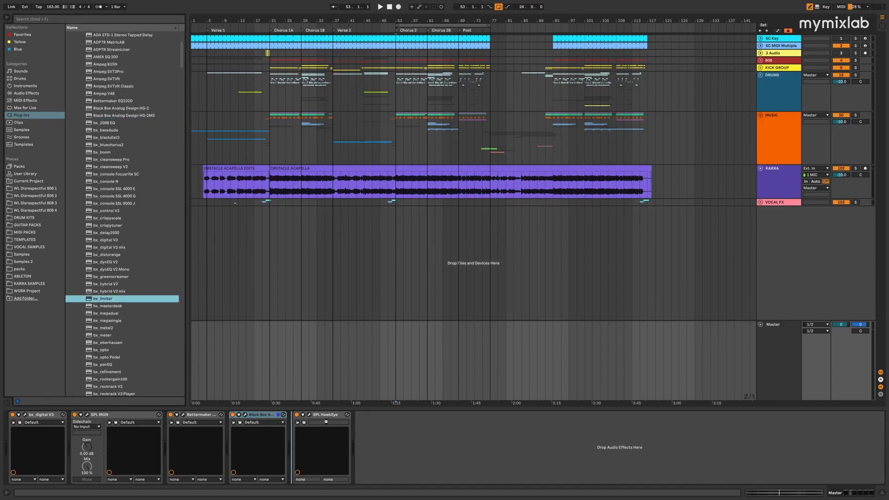
{"action": "key", "text": "space"}
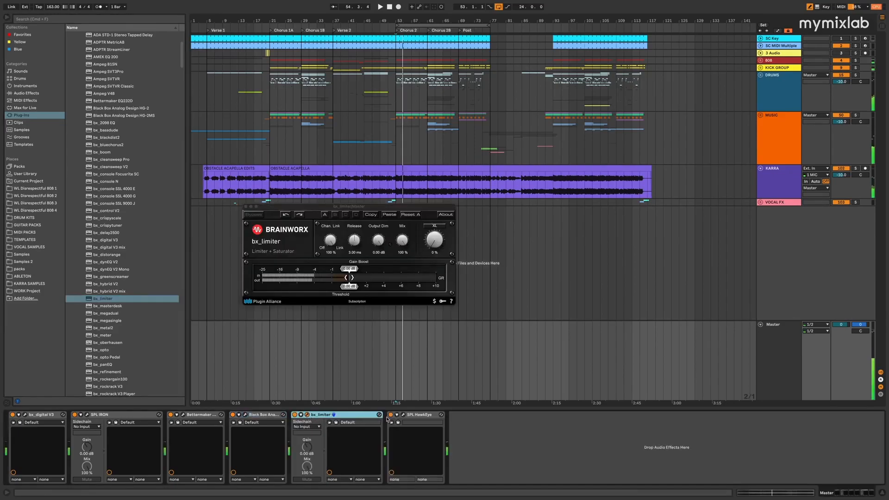
Open the SPL HawkEye analyzer and arrange its window and the bx_limiter window so both are fully visible
{"action": "left_click", "coordinate": [403, 415]}
{"action": "left_click_drag", "start_coordinate": [394, 159], "coordinate": [576, 153]}
{"action": "mouse_move", "coordinate": [301, 208]}
{"action": "left_mouse_down"}
{"action": "mouse_move", "coordinate": [244, 102]}
{"action": "mouse_move", "coordinate": [248, 60]}
{"action": "mouse_move", "coordinate": [346, 50]}
{"action": "left_mouse_up"}
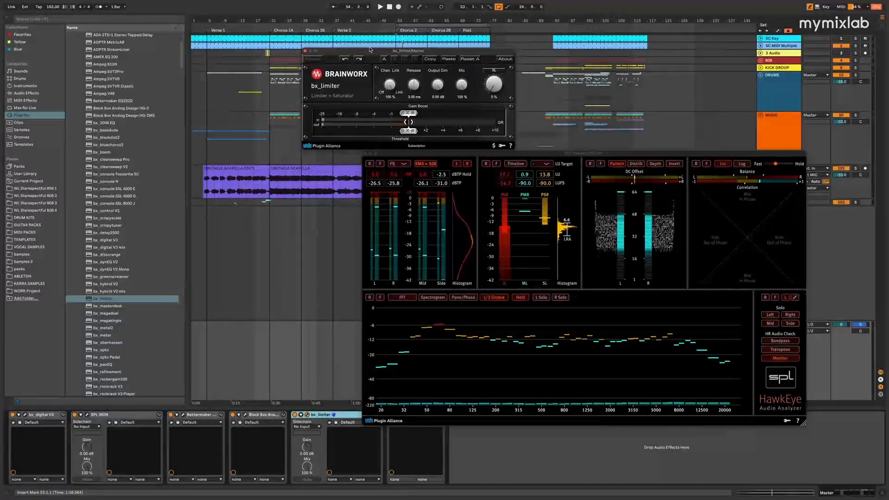
{"action": "left_click_drag", "start_coordinate": [550, 156], "coordinate": [401, 161]}
Raise bx_limiter's Gain Boost to about 2.5 dB during playback while metering with SPL HawkEye, and close HawkEye
{"action": "key", "text": "space"}
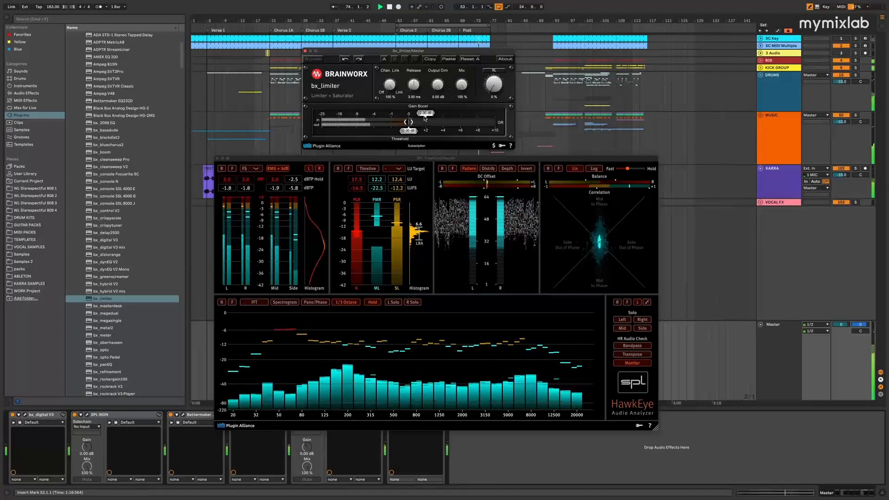
{"action": "left_click_drag", "start_coordinate": [430, 117], "coordinate": [432, 118]}
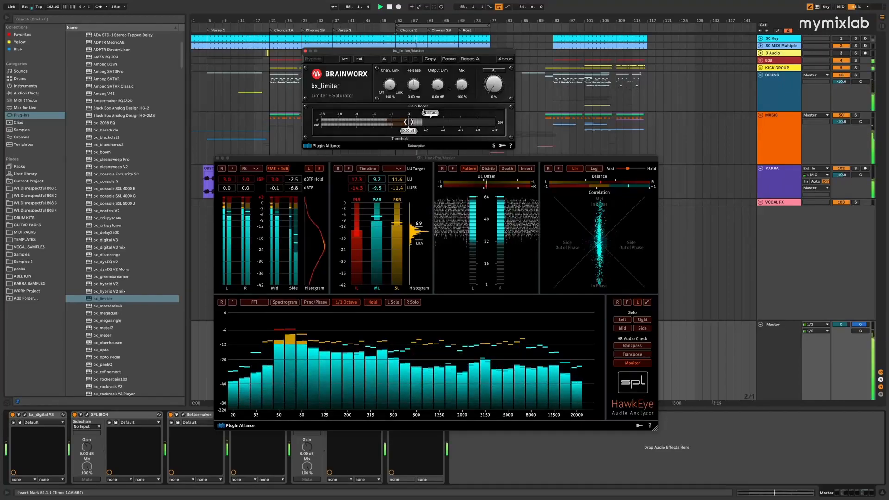
{"action": "left_click", "coordinate": [216, 158]}
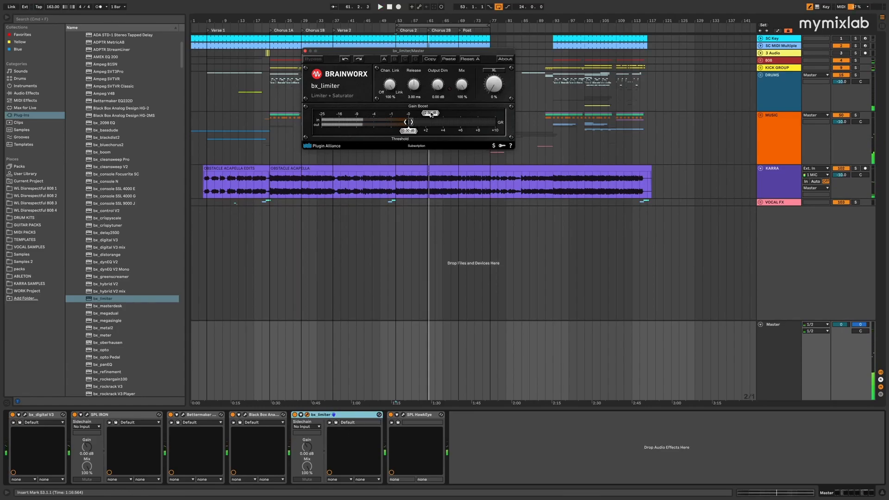
Reopen HG-2MS, raise the linked Pentode slightly while playing from Chorus 2B, and close its window
{"action": "left_click", "coordinate": [246, 414]}
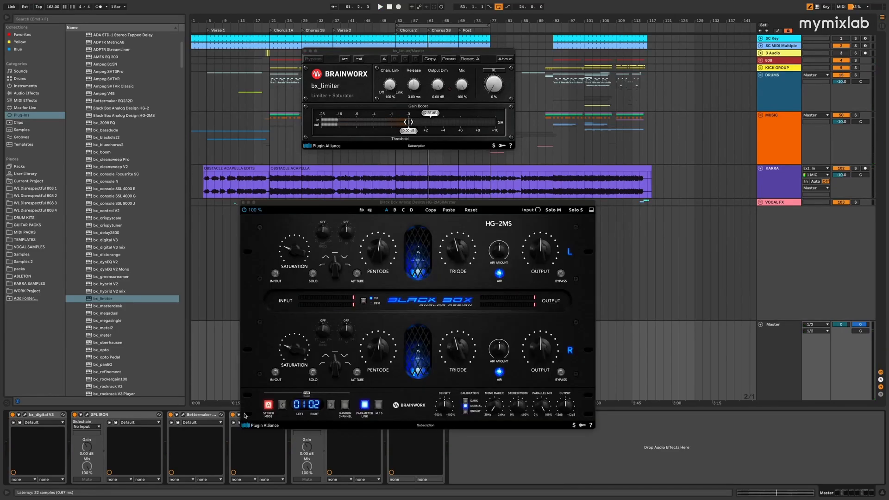
{"action": "left_click_drag", "start_coordinate": [410, 206], "coordinate": [408, 215]}
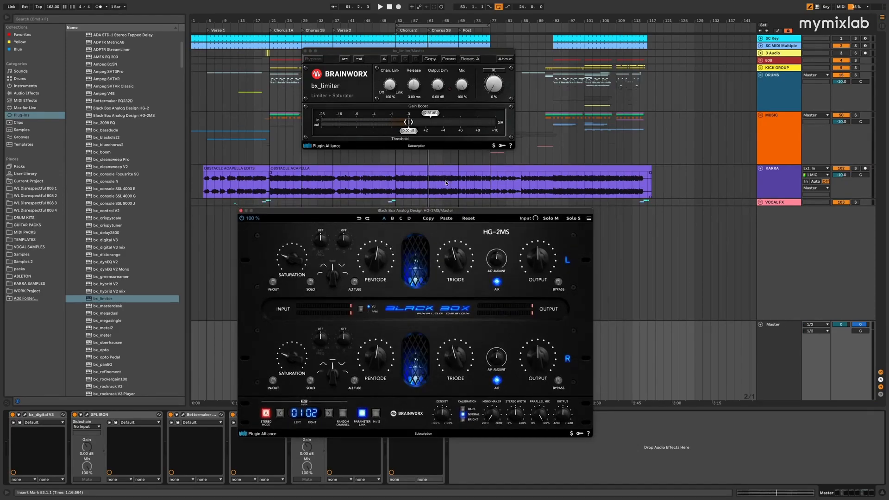
{"action": "left_click", "coordinate": [434, 194]}
{"action": "key", "text": "space"}
{"action": "left_click", "coordinate": [376, 257]}
{"action": "mouse_move", "coordinate": [376, 256]}
{"action": "left_mouse_down"}
{"action": "mouse_move", "coordinate": [377, 240]}
{"action": "mouse_move", "coordinate": [376, 251]}
{"action": "left_mouse_up"}
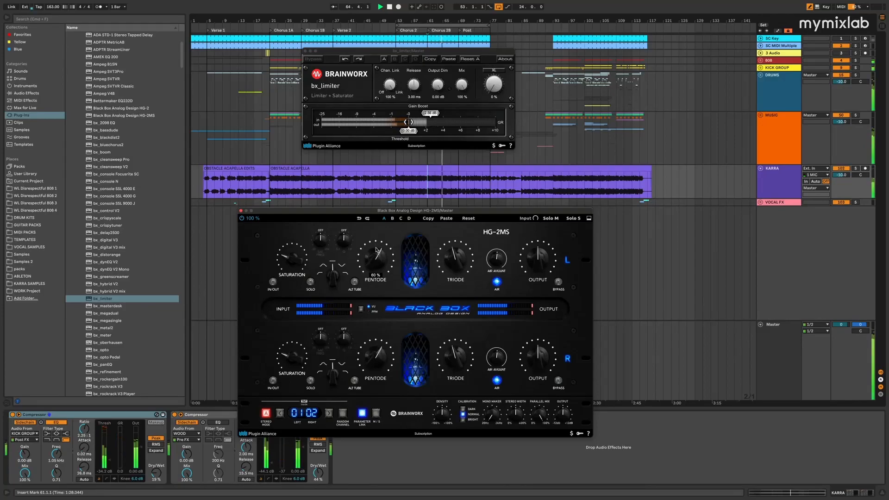
{"action": "left_click", "coordinate": [241, 211]}
Lower bx_limiter's Gain Boost on the Master track to about 2.1 dB, check loudness in SPL HawkEye, and close both plug-in windows
{"action": "left_click", "coordinate": [786, 346]}
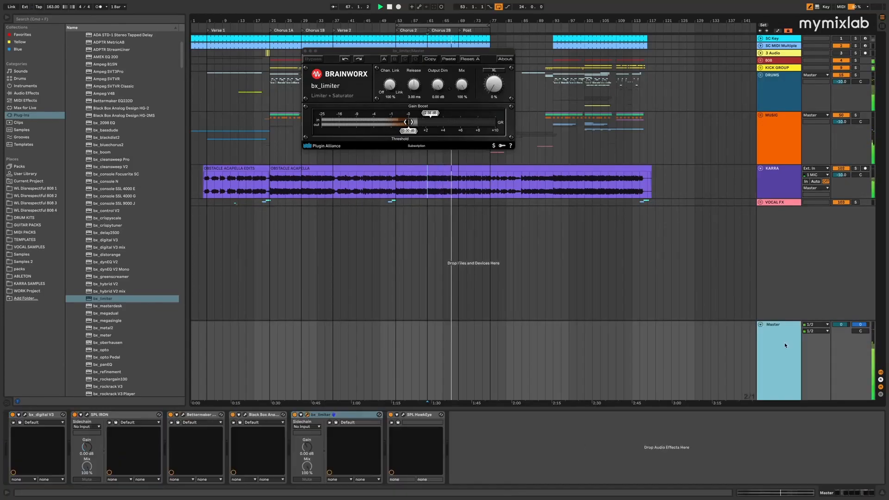
{"action": "left_click_drag", "start_coordinate": [430, 114], "coordinate": [427, 119]}
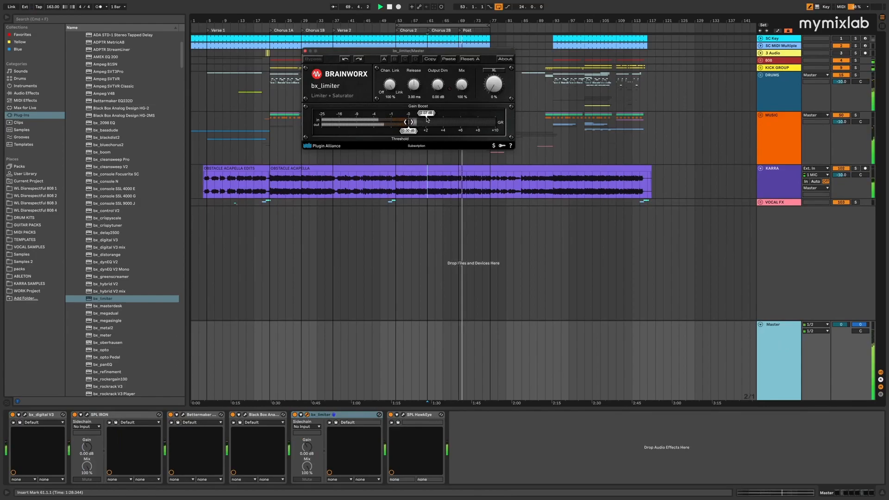
{"action": "left_click", "coordinate": [405, 414]}
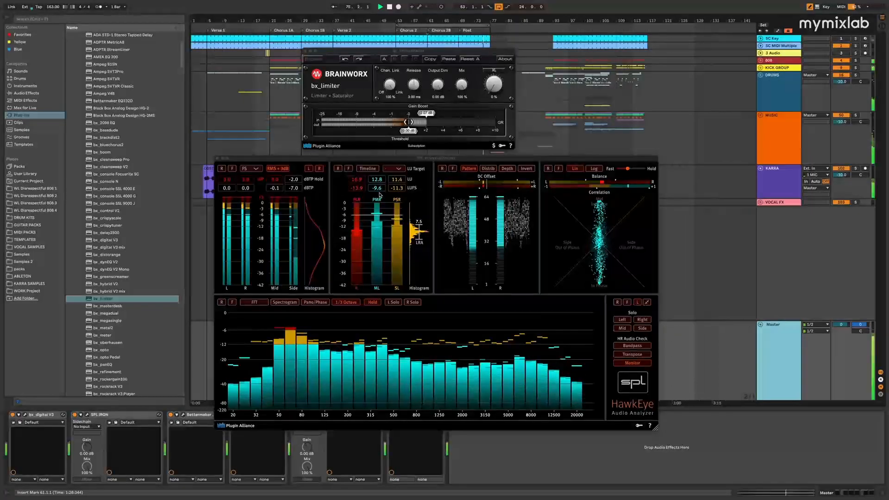
{"action": "left_click", "coordinate": [217, 158]}
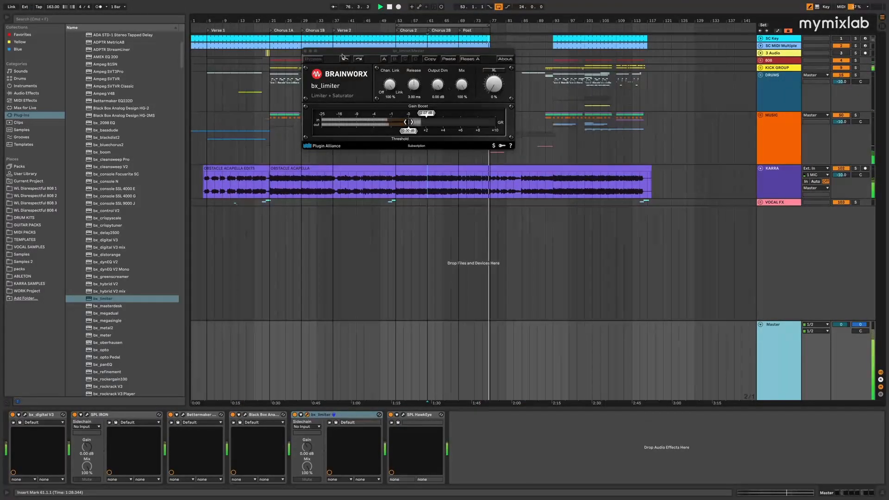
{"action": "left_click", "coordinate": [306, 51]}
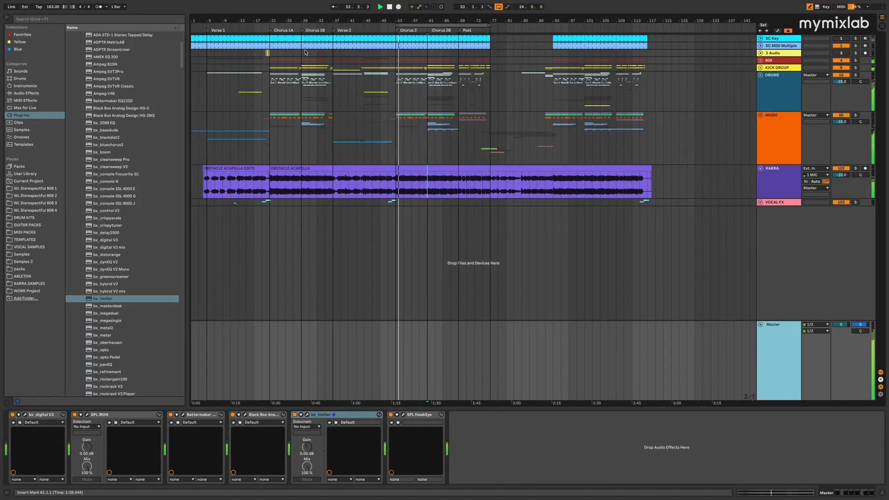
Turn off the arrangement loop and compare the Master plug-ins from bx_digital V3 through bx_limiter on and off during playback, leaving them enabled
{"action": "left_click", "coordinate": [499, 7]}
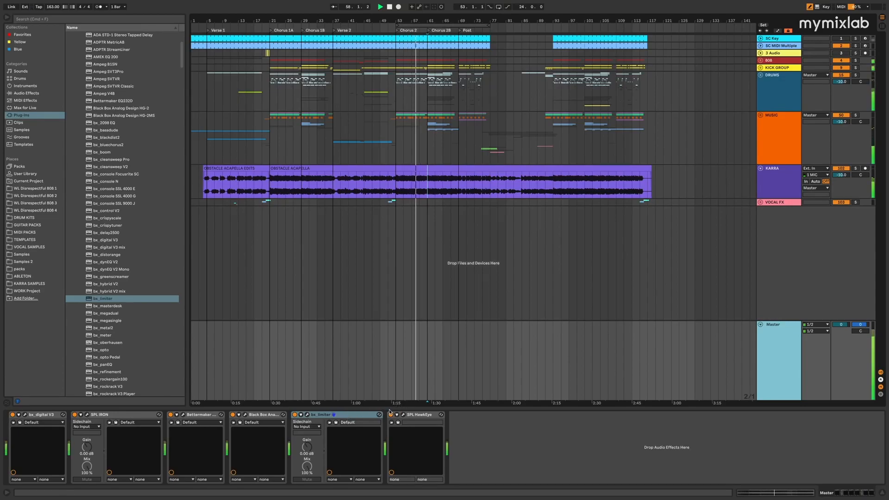
{"action": "left_click", "coordinate": [42, 415], "text": "shift"}
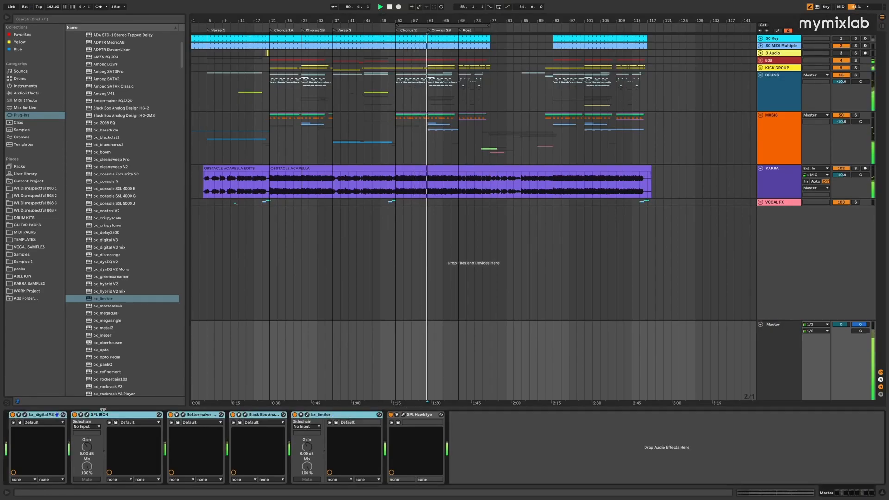
{"action": "key", "text": "0"}
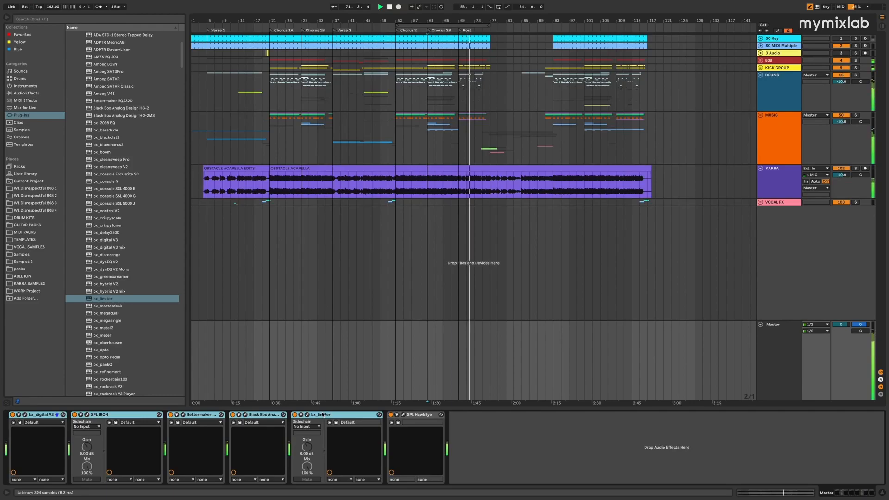
{"action": "key", "text": "0"}
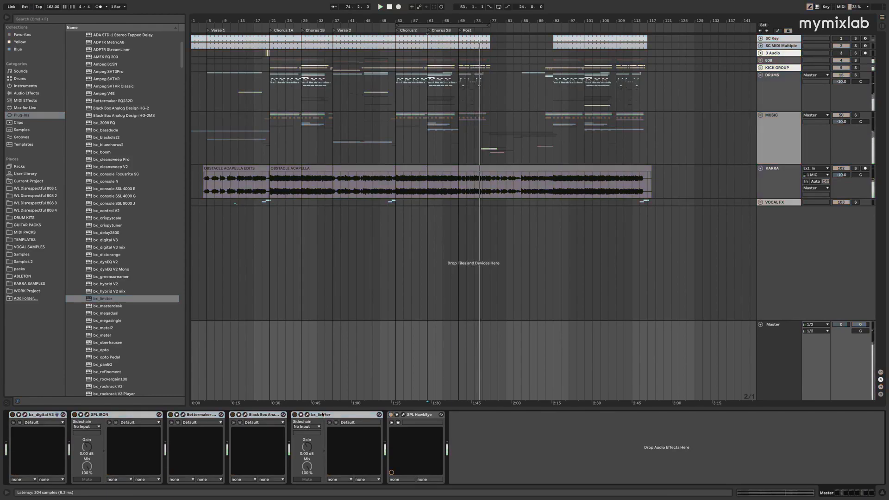
{"action": "key", "text": "0"}
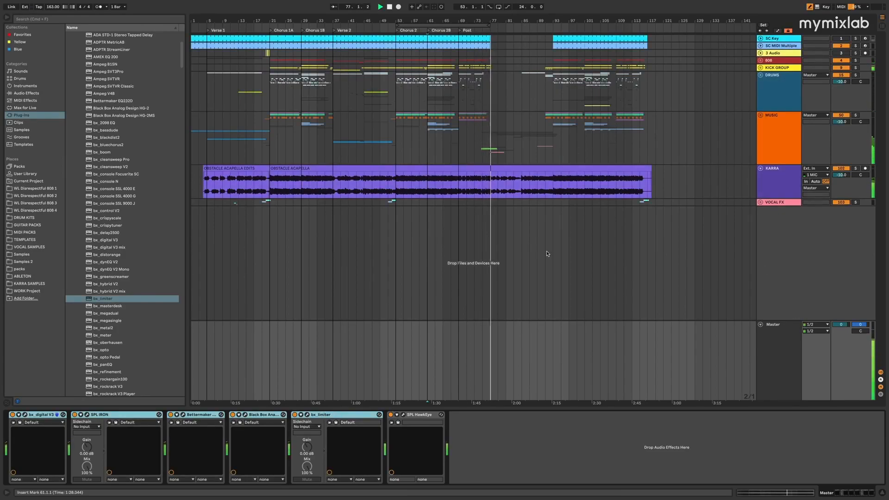
{"action": "left_click", "coordinate": [118, 416]}
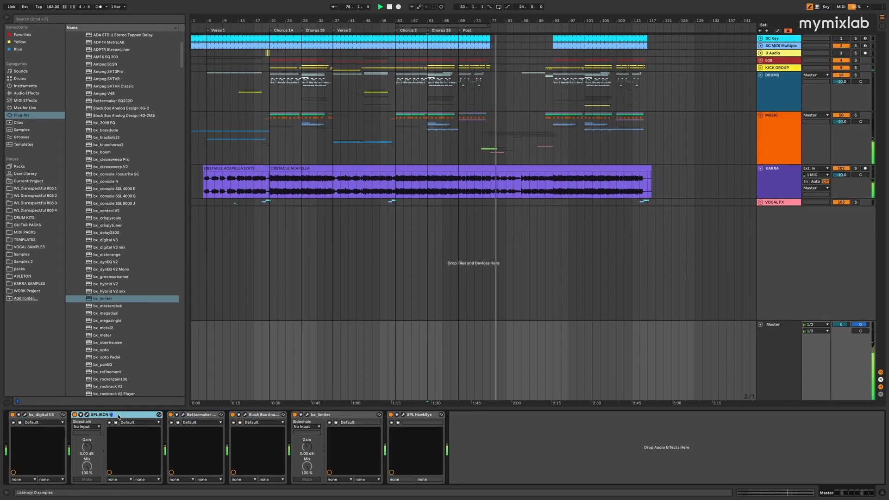